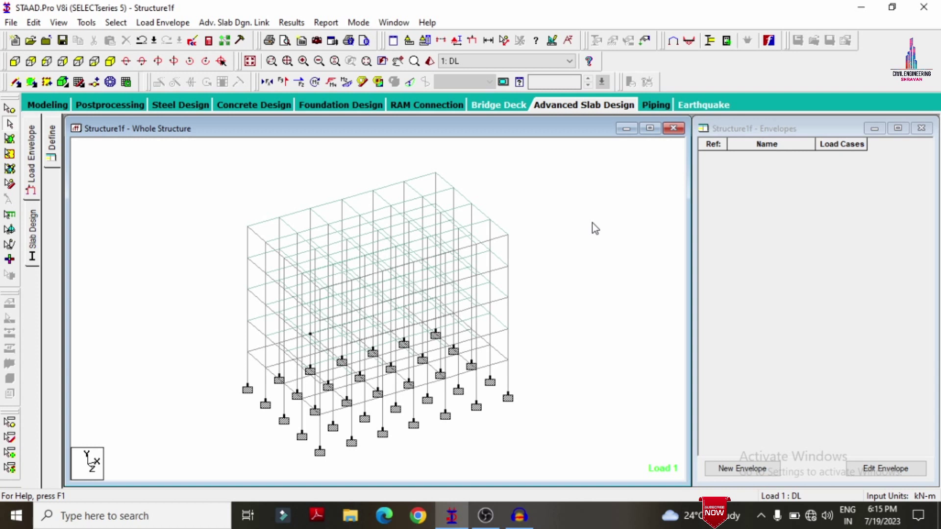
# View the whole structure as a full-size 3D rendering and return to the Modeling mode.
pyautogui.click(430, 62)
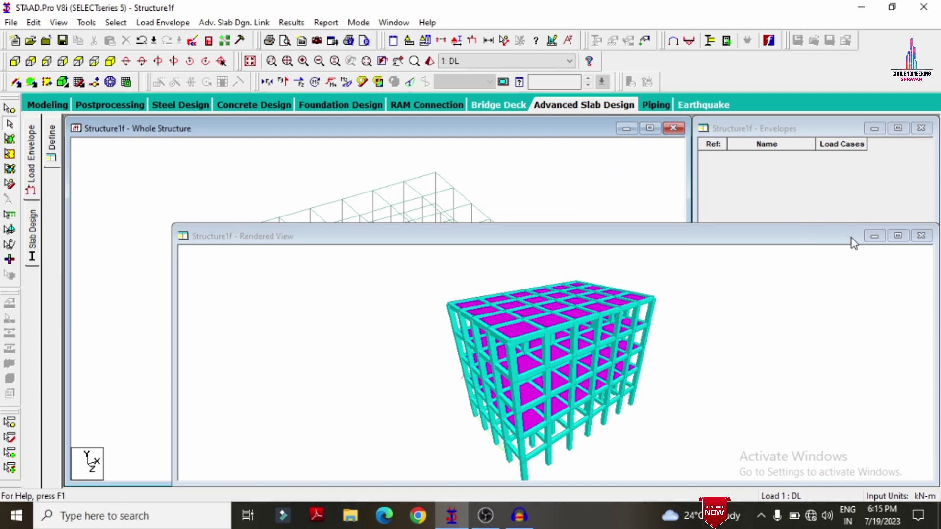
pyautogui.click(899, 237)
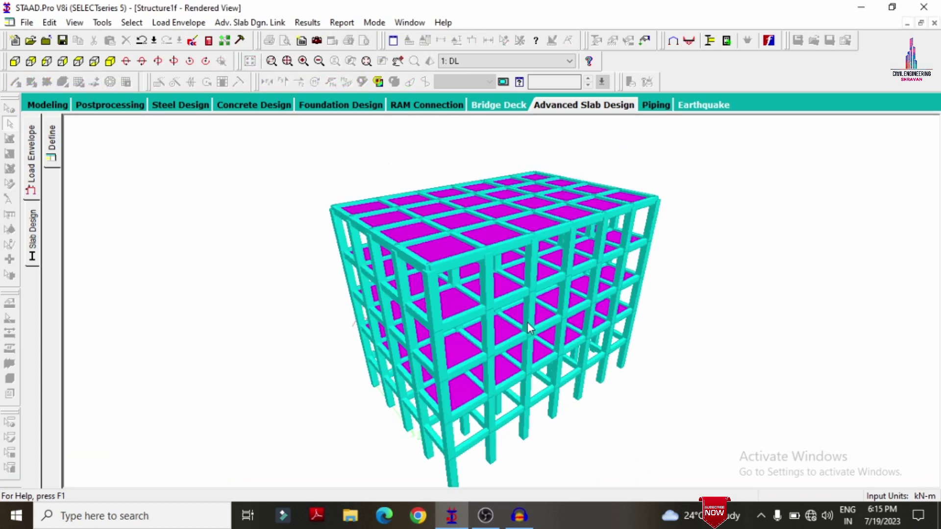
pyautogui.click(57, 107)
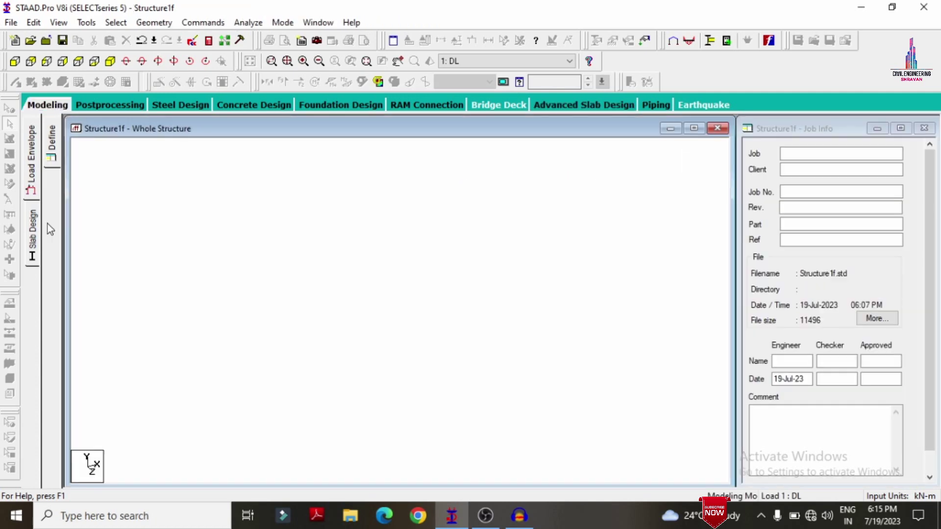
# Highlight the members using the Rect 0.46x0.30 and Rect 0.46x0.46 sections and inspect the Plate Thickness property.
pyautogui.click(33, 251)
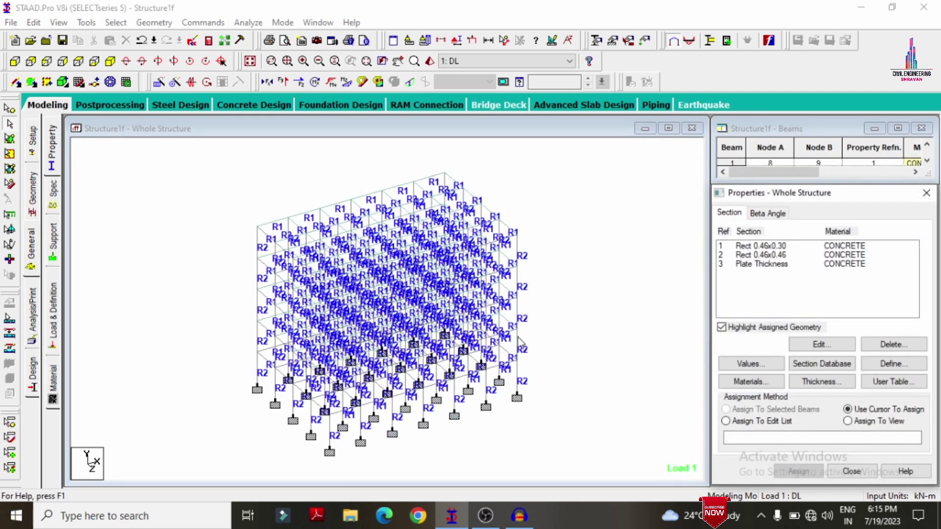
pyautogui.click(754, 246)
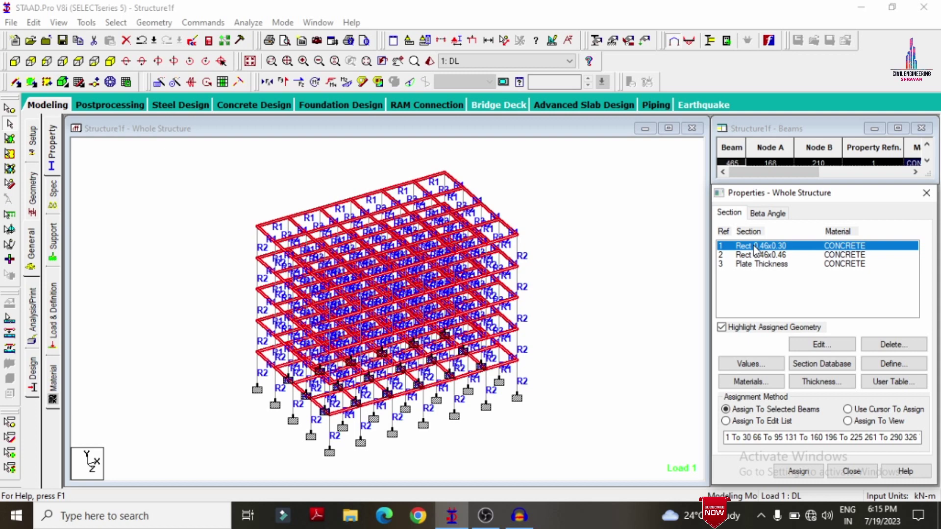
pyautogui.click(756, 255)
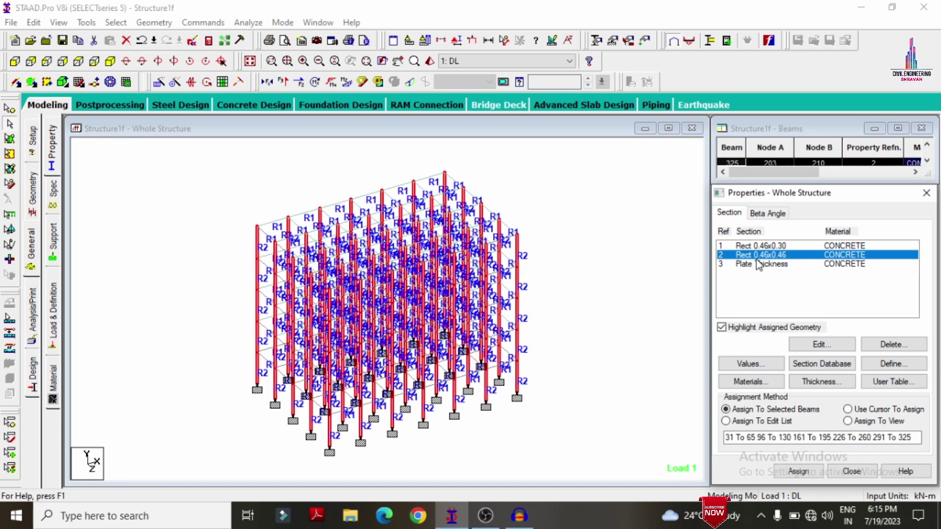
pyautogui.click(759, 264)
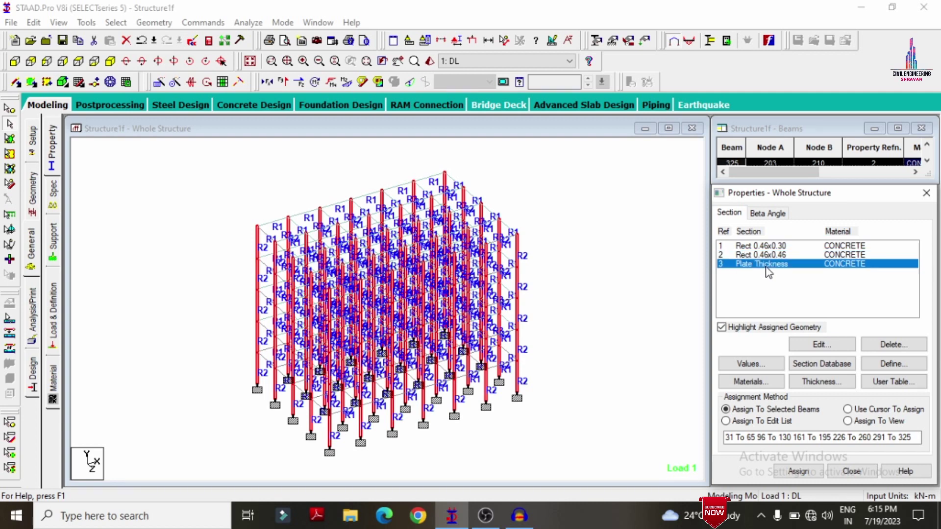
pyautogui.click(818, 348)
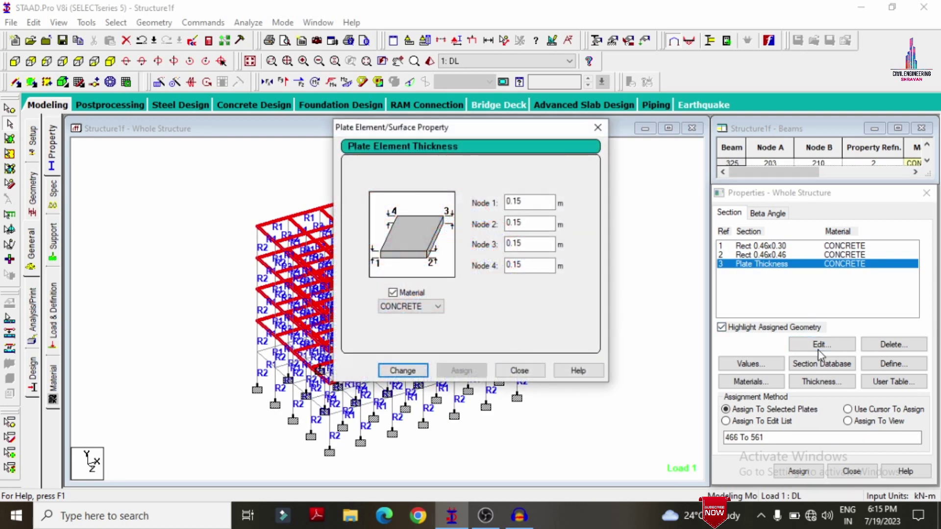
pyautogui.click(520, 370)
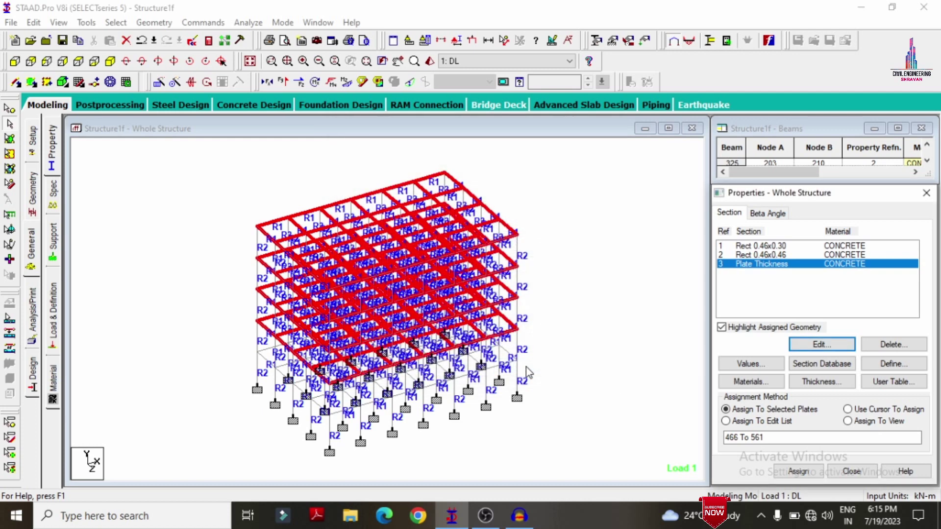
pyautogui.click(575, 340)
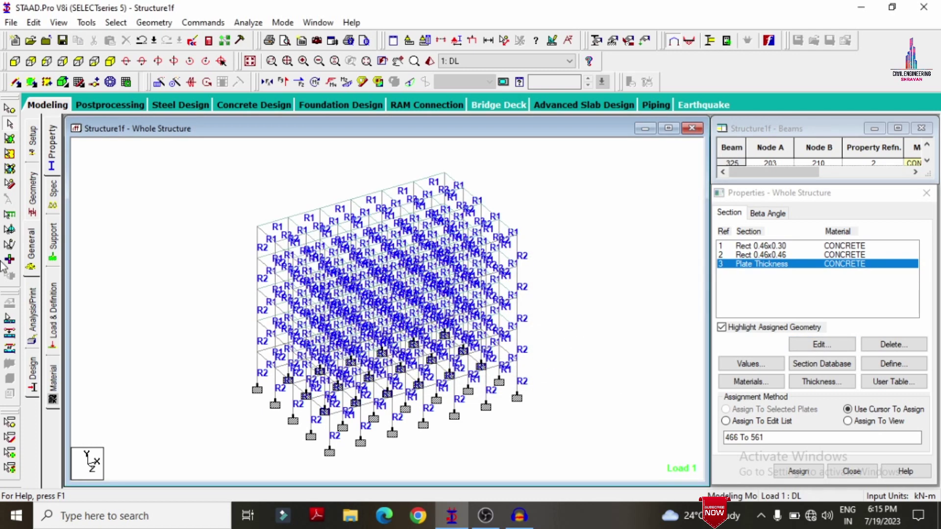
# Review the loads in the DL and LL load cases, displaying the self weight, uniform load and floor loads on the model.
pyautogui.click(51, 300)
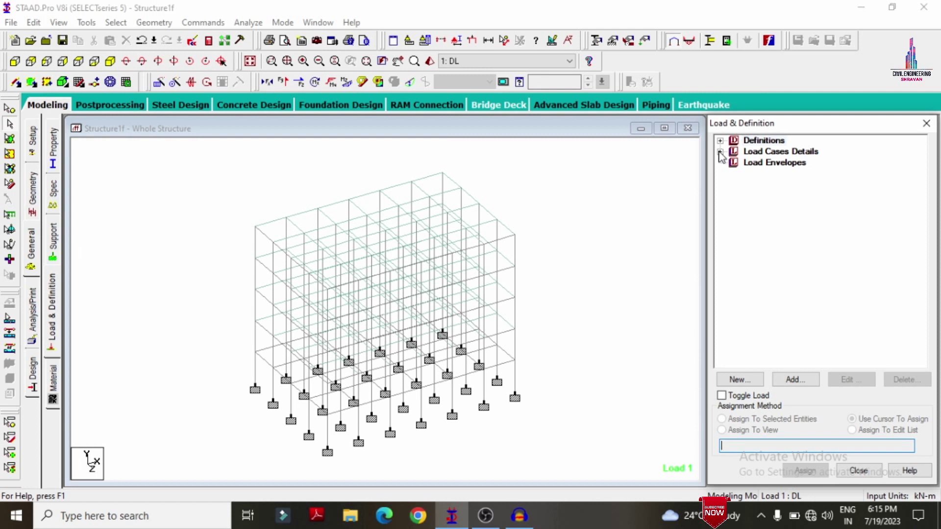
pyautogui.click(720, 152)
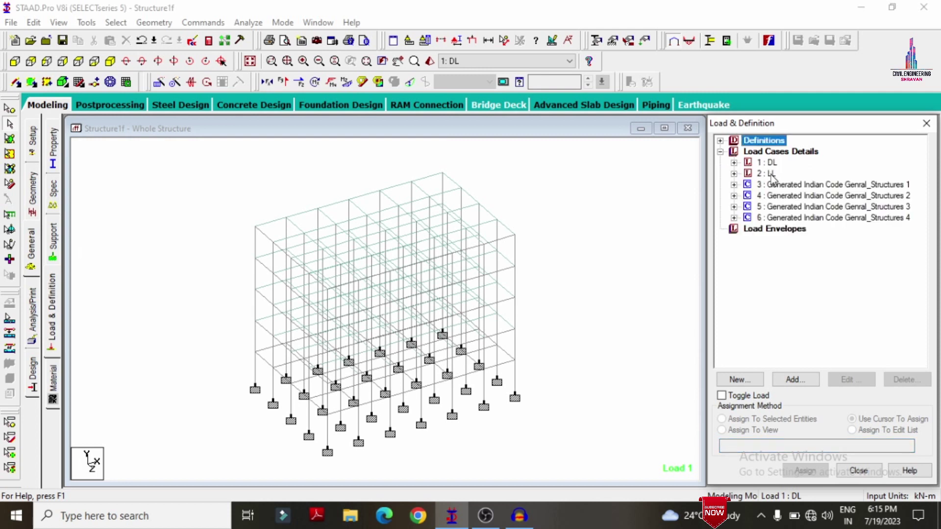
pyautogui.click(733, 162)
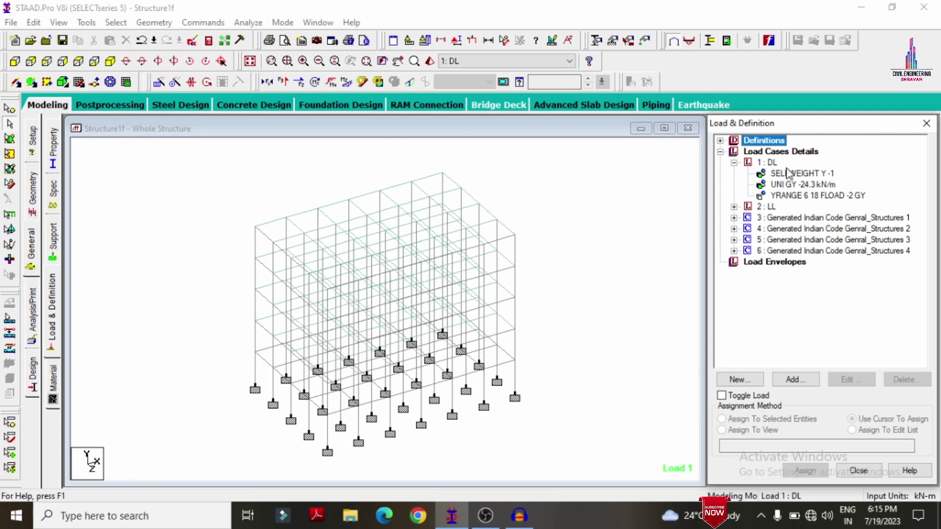
pyautogui.click(786, 174)
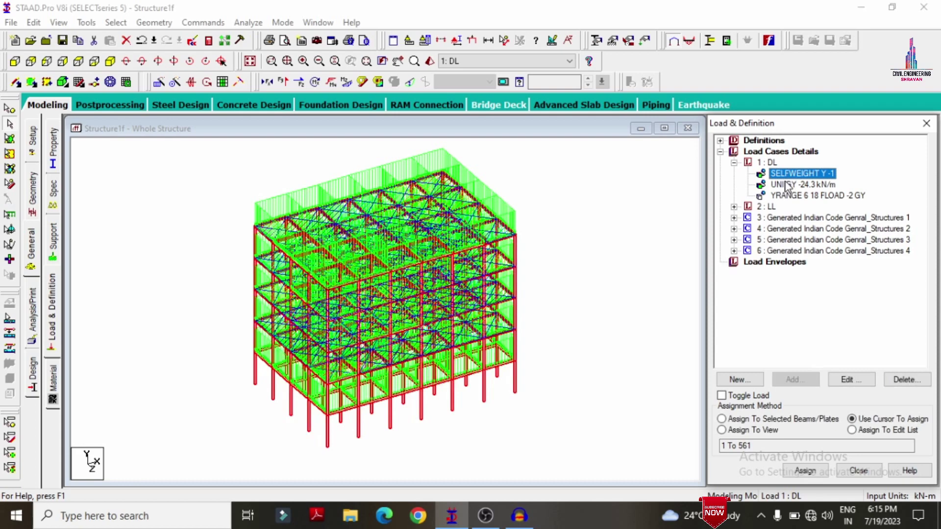
pyautogui.click(787, 185)
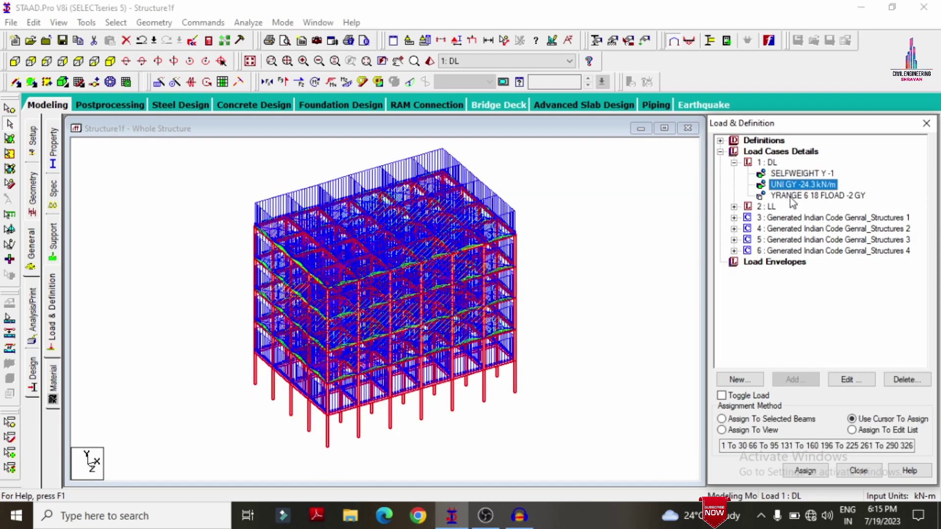
pyautogui.click(790, 196)
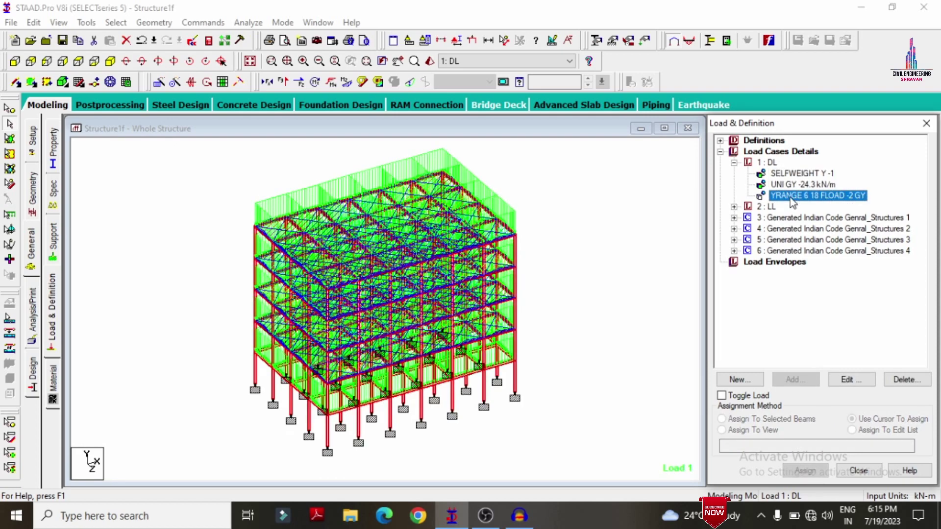
pyautogui.click(733, 206)
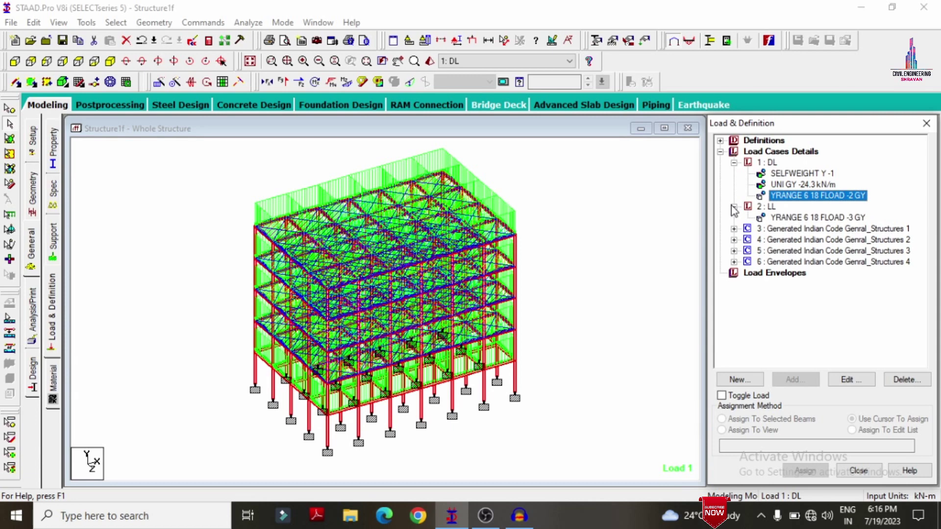
pyautogui.click(787, 217)
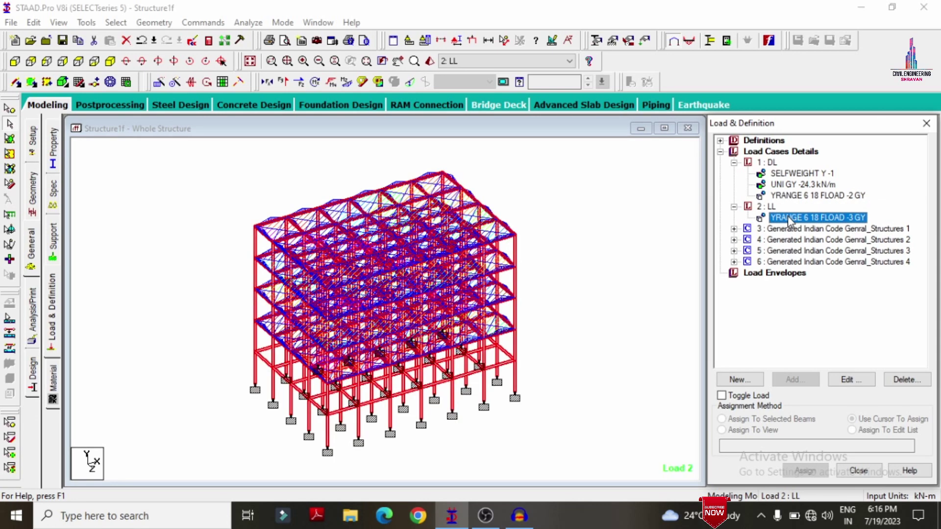
# Examine the load factors in the four generated Indian Code load combinations and clear the member selection.
pyautogui.click(734, 229)
pyautogui.click(734, 262)
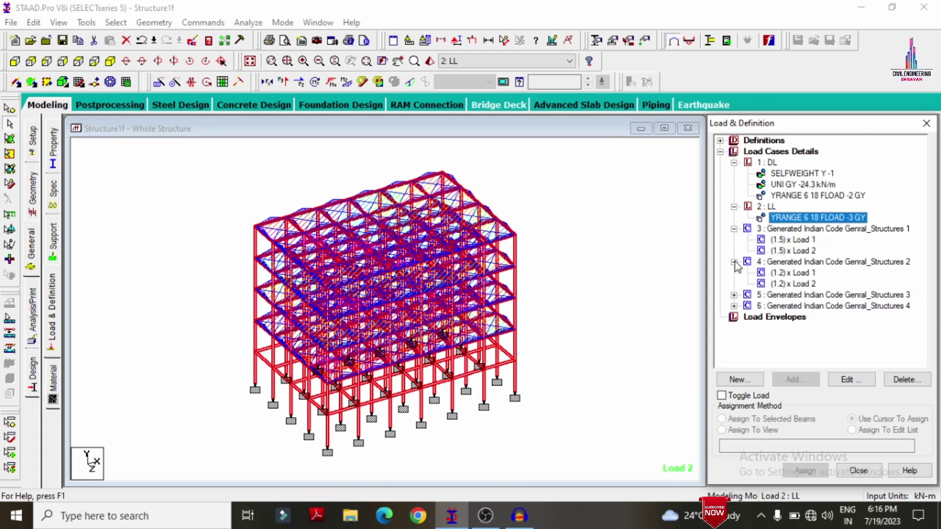
pyautogui.click(734, 295)
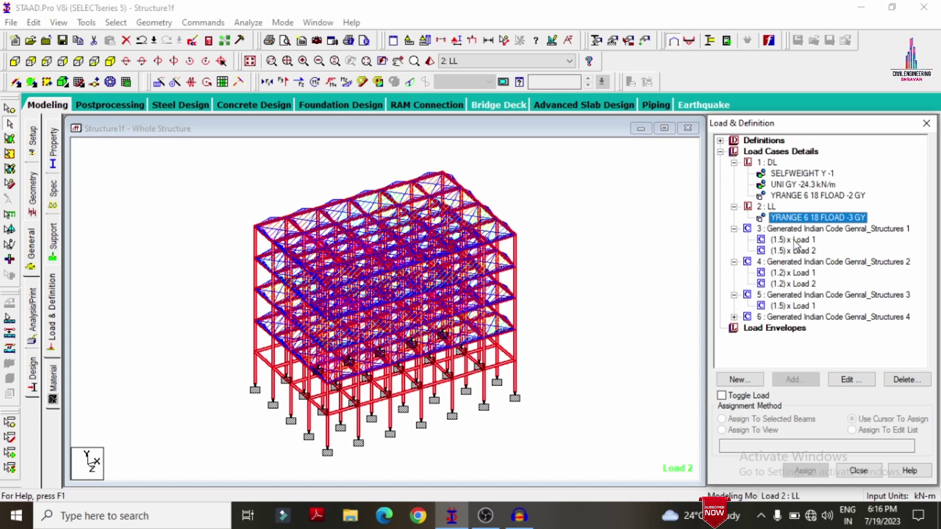
pyautogui.click(734, 317)
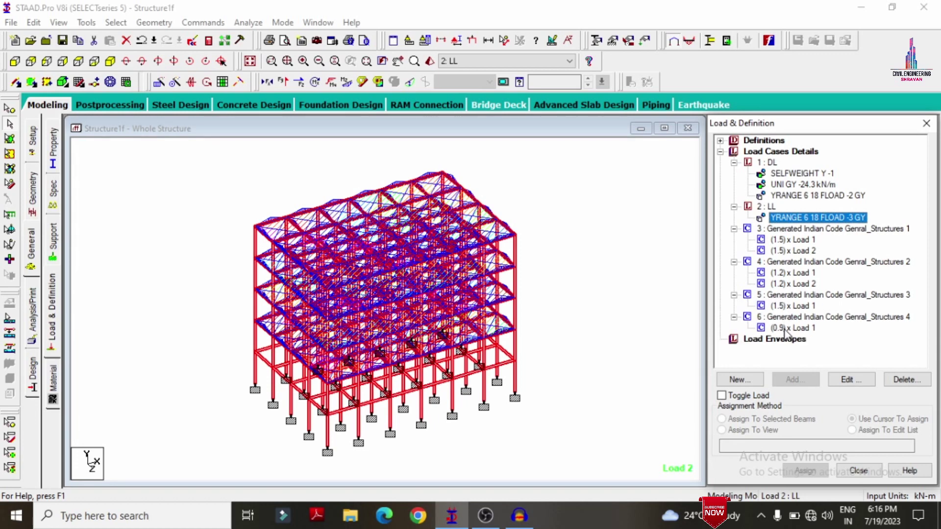
pyautogui.click(671, 323)
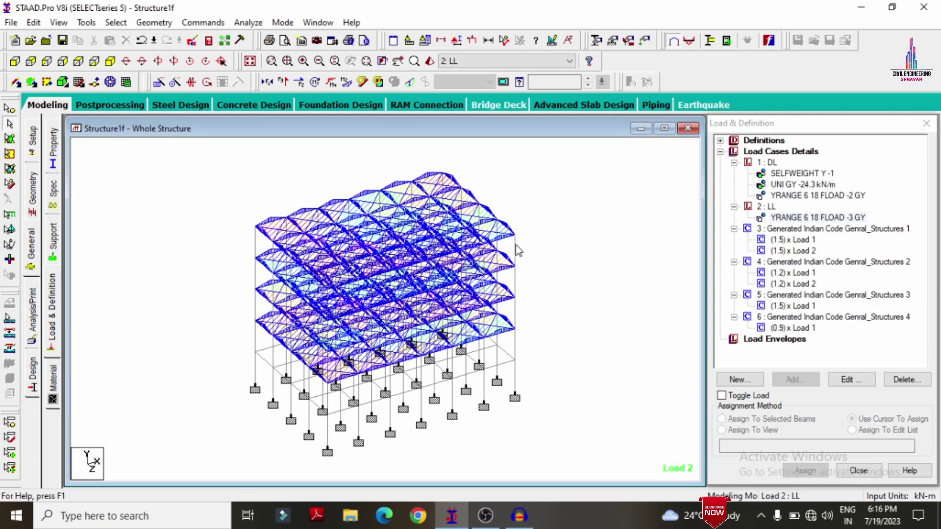
# Open the concrete design details of beam 25 at the roof corner and print them with Microsoft Print to PDF.
pyautogui.doubleClick(273, 225)
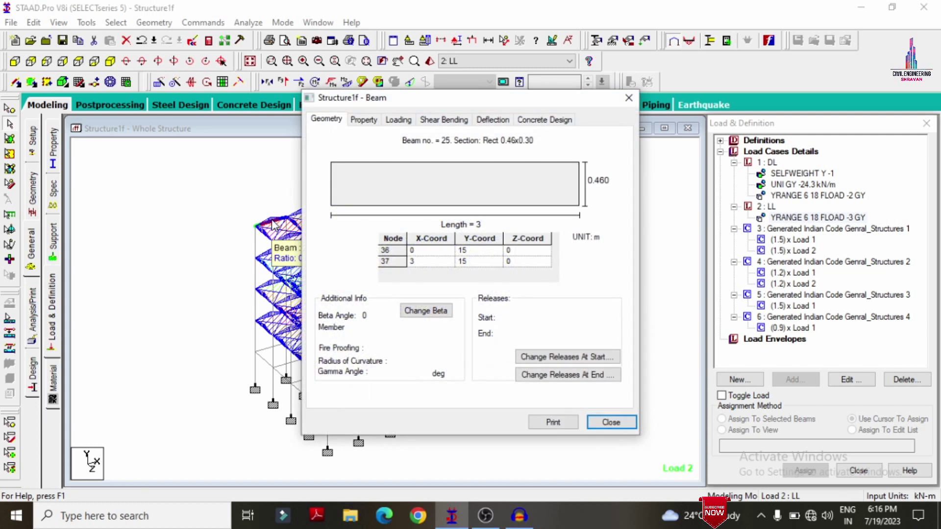
pyautogui.click(541, 123)
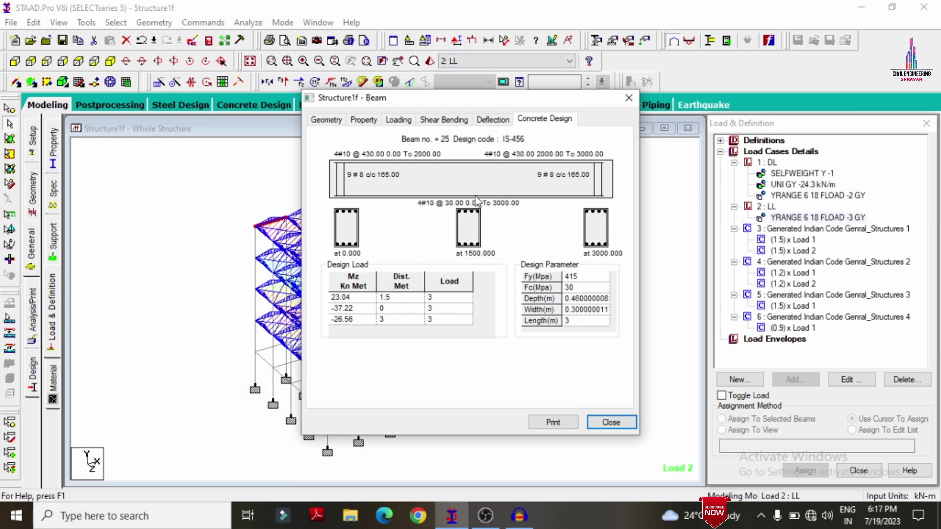
pyautogui.click(558, 423)
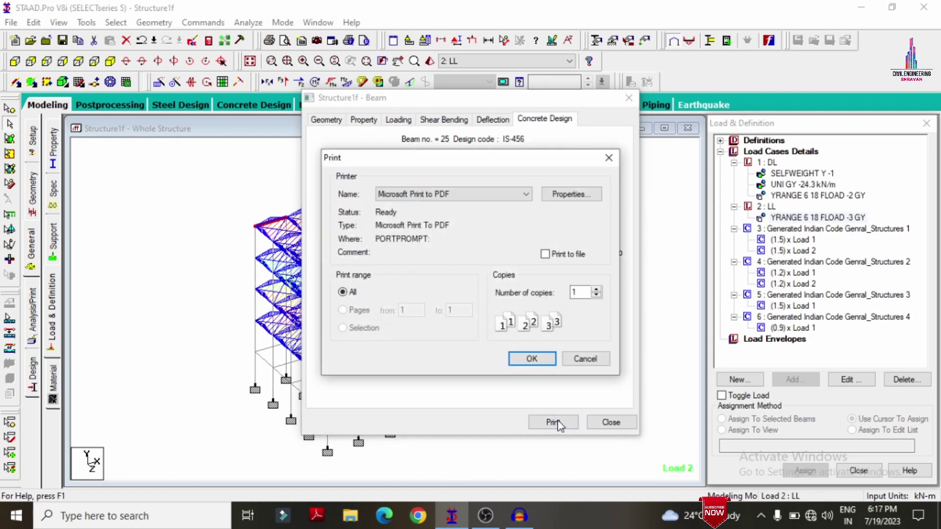
pyautogui.click(424, 196)
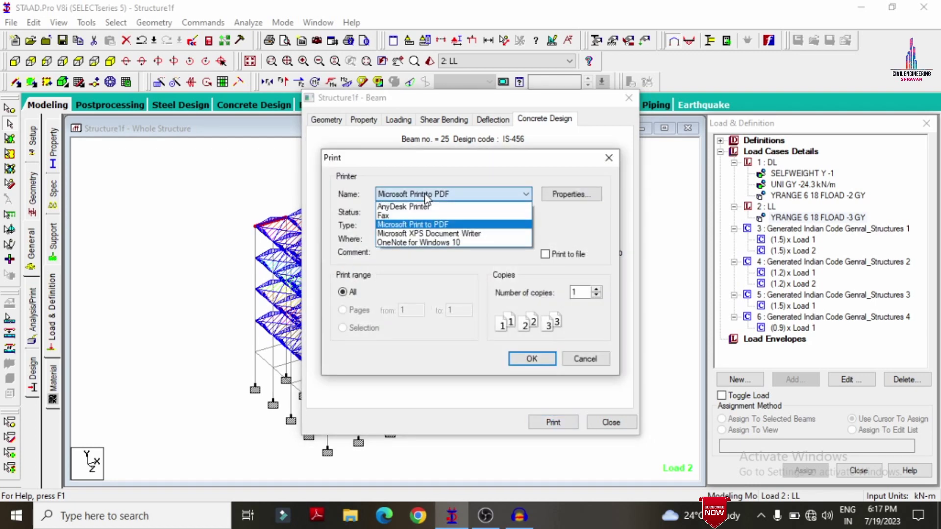
pyautogui.click(424, 196)
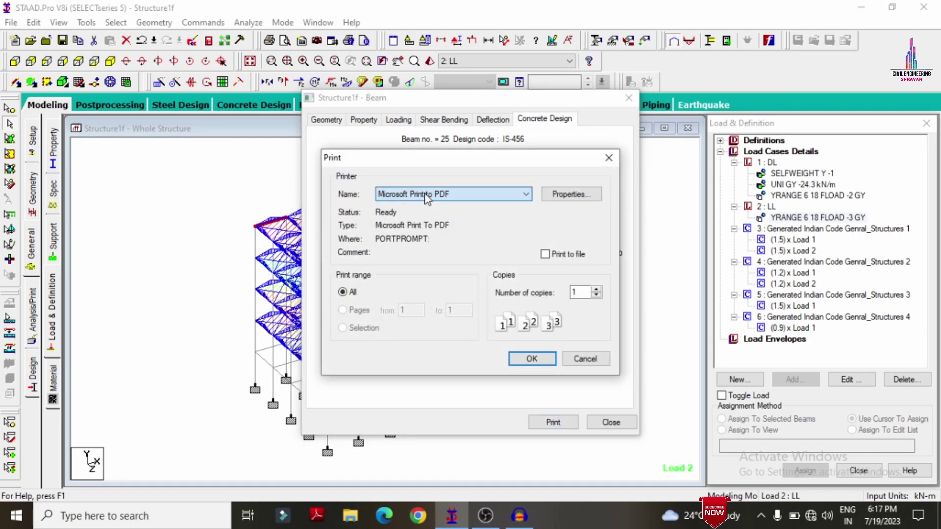
pyautogui.click(519, 363)
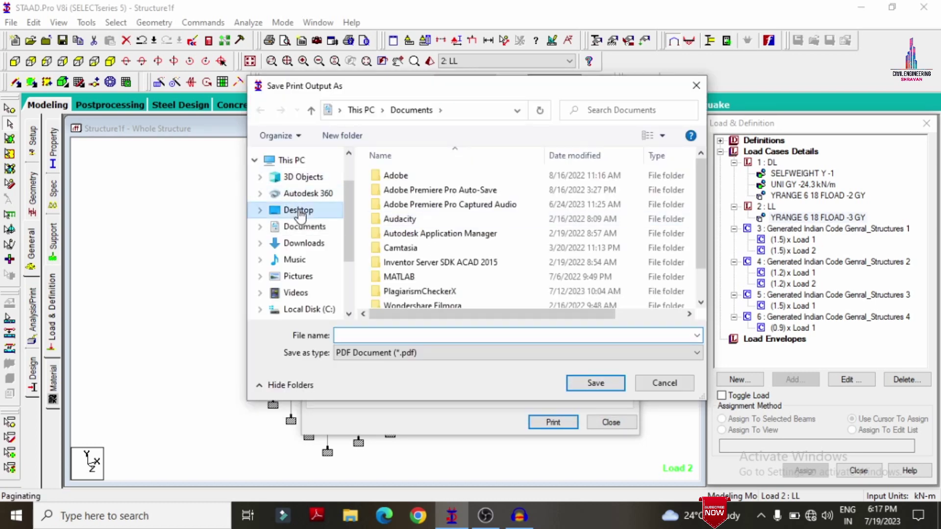
# Save the printout to the Desktop as Beam and close the beam details.
pyautogui.click(298, 211)
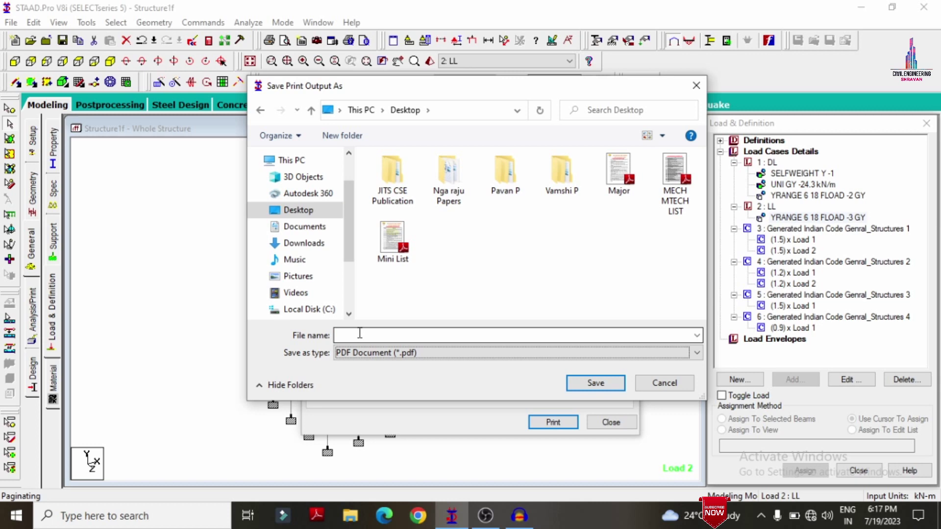
pyautogui.click(363, 334)
pyautogui.write('Beam')
pyautogui.press('Return')
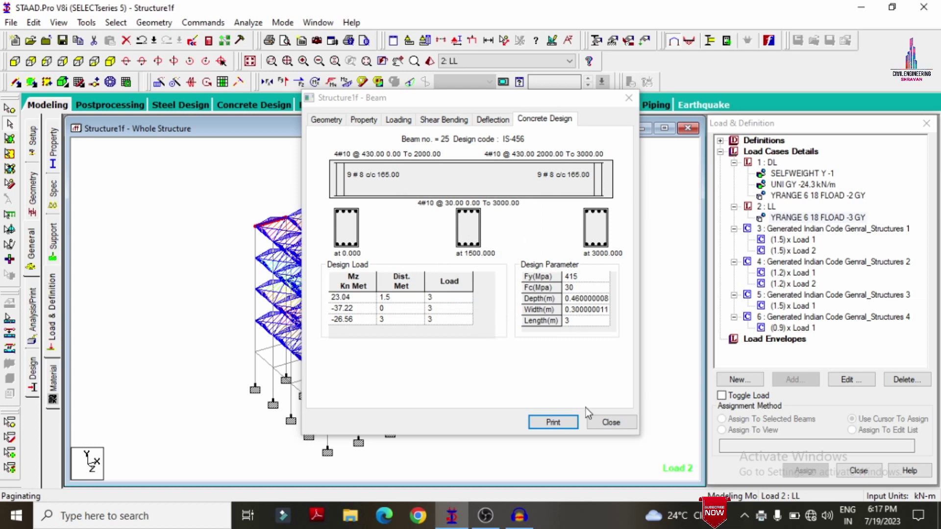
pyautogui.click(611, 422)
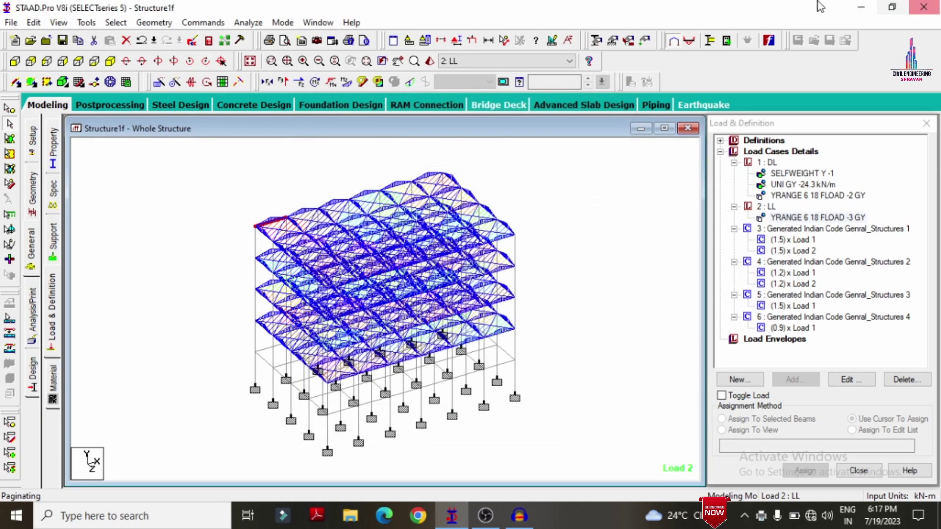
# Open the Beam PDF from the desktop in Adobe Reader, examine its reinforcement drawing and design tables, and close it.
pyautogui.click(860, 7)
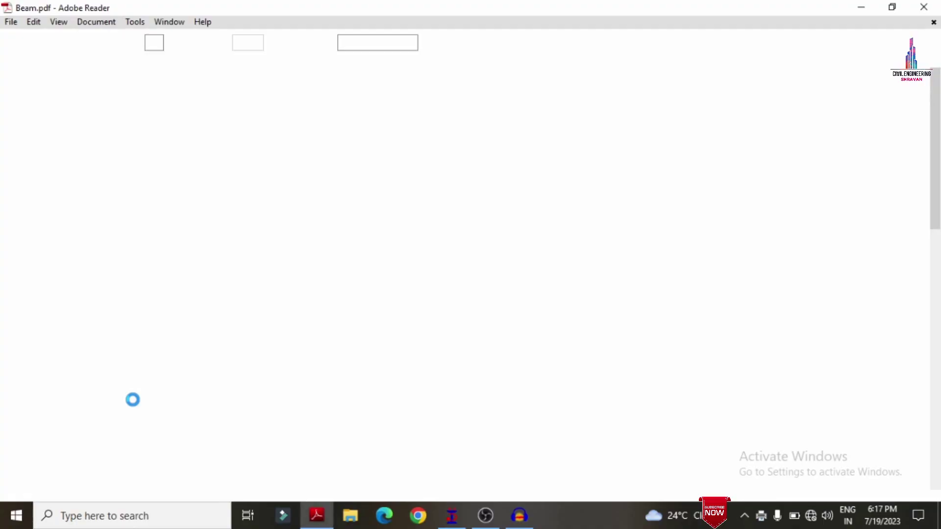
pyautogui.moveTo(939, 101); pyautogui.dragTo(938, 244)
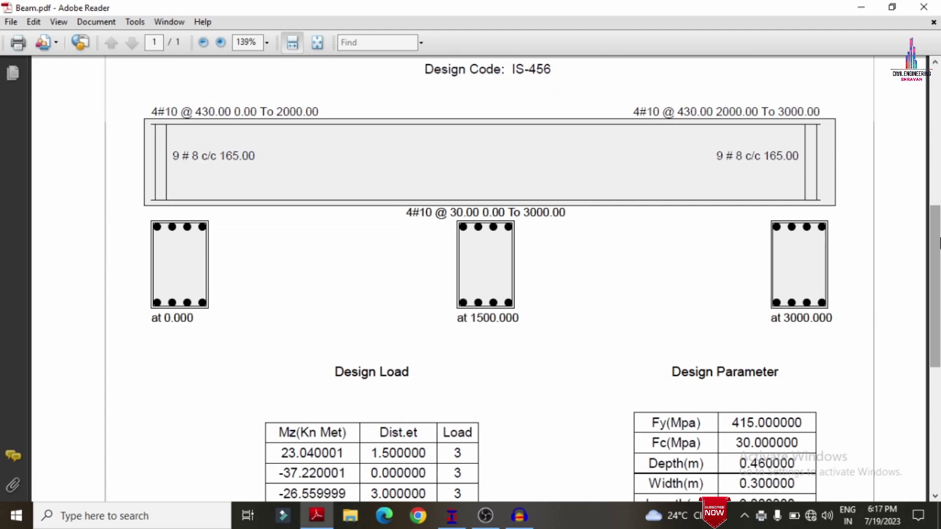
pyautogui.scroll(-1, 553, 210)
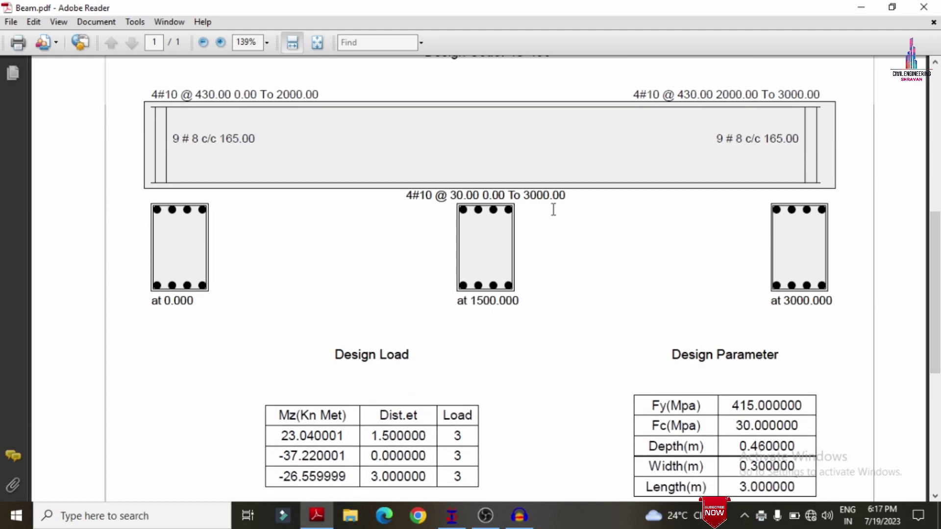
pyautogui.click(923, 7)
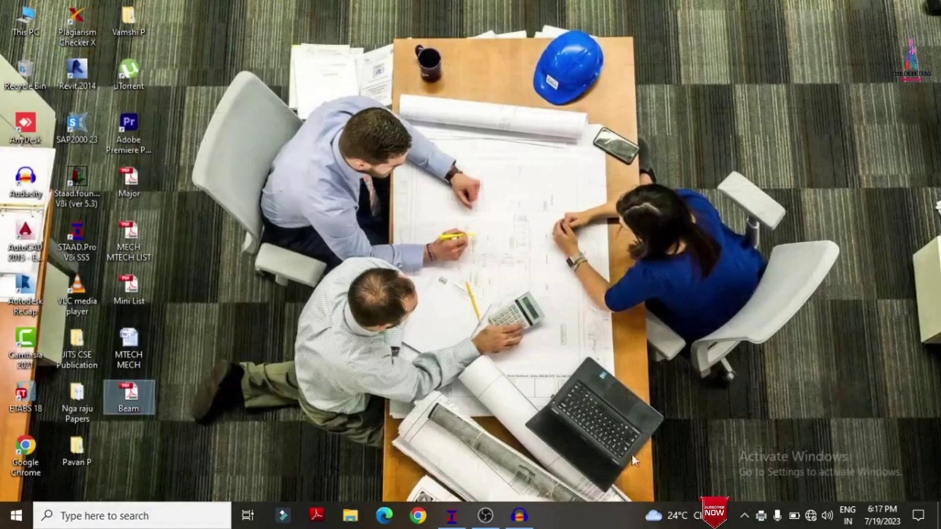
# Switch to STAAD.Pro, open the concrete design details of top-storey corner column 325, and print them with Microsoft Print to PDF.
pyautogui.click(452, 516)
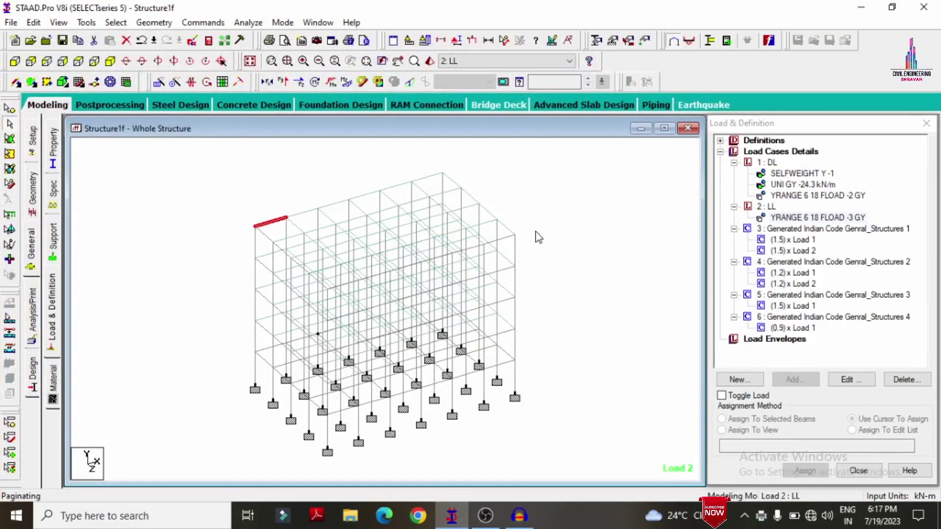
pyautogui.doubleClick(517, 253)
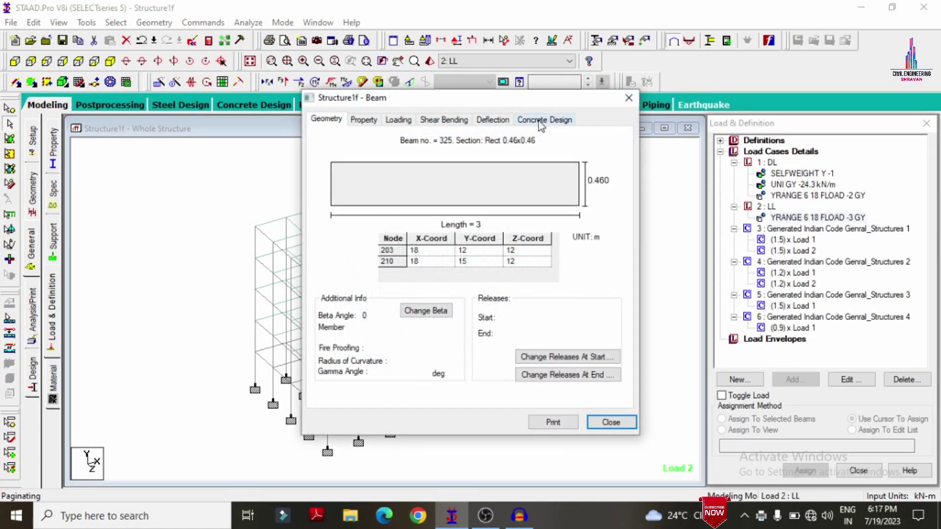
pyautogui.click(544, 118)
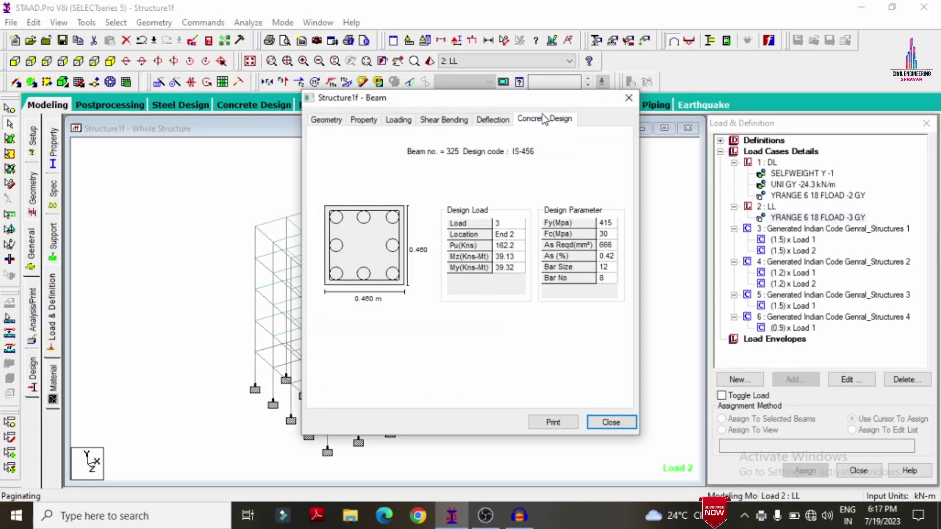
pyautogui.click(562, 428)
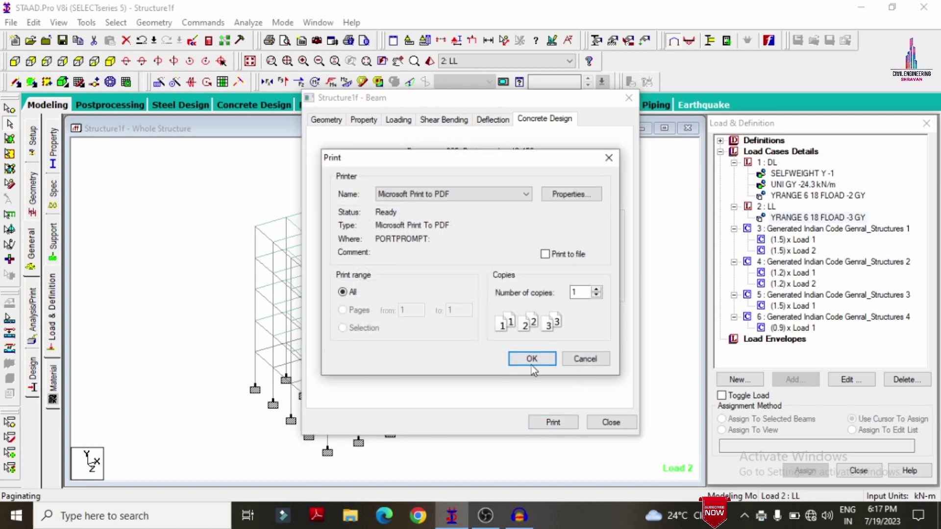
pyautogui.click(532, 359)
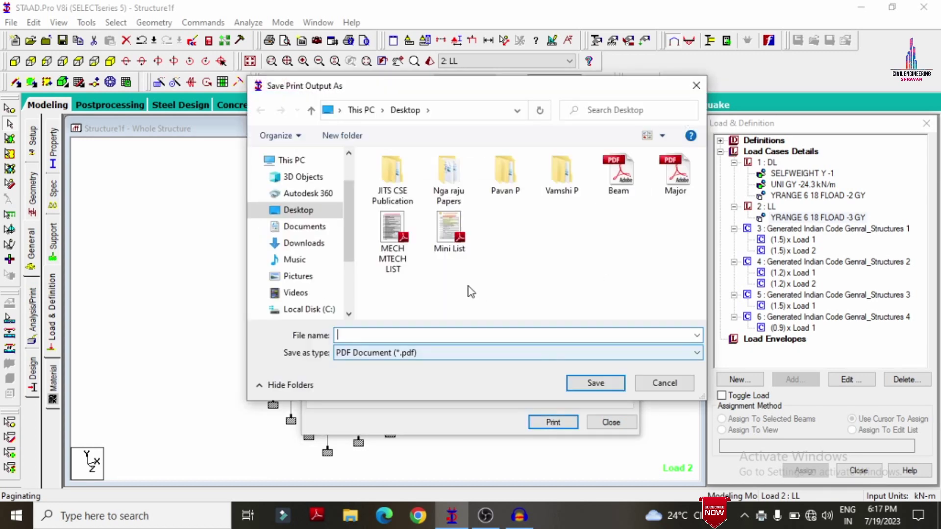
# Save the printout to the Desktop as Column and close the column details.
pyautogui.write('Column')
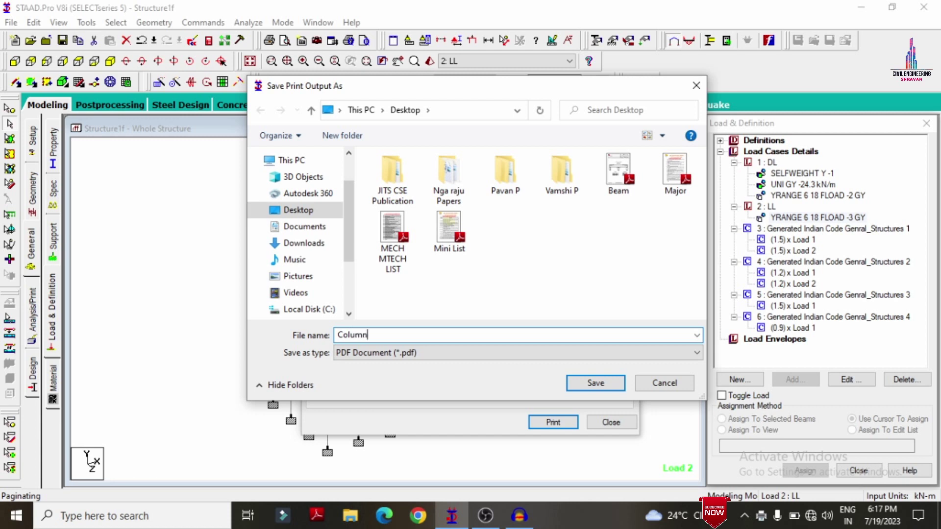
pyautogui.press('Return')
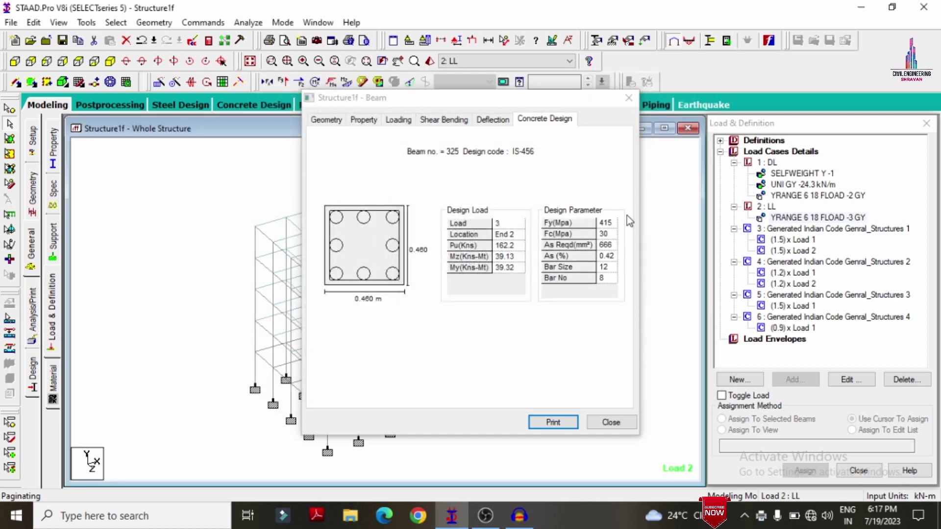
pyautogui.click(629, 97)
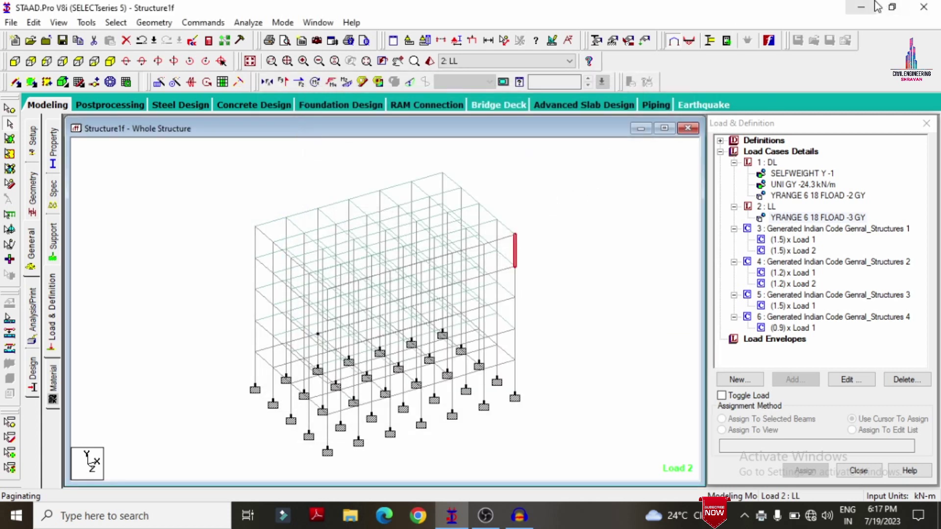
# Open the Column PDF from the desktop in Adobe Reader, examine its design load and design results tables, and close it.
pyautogui.click(865, 7)
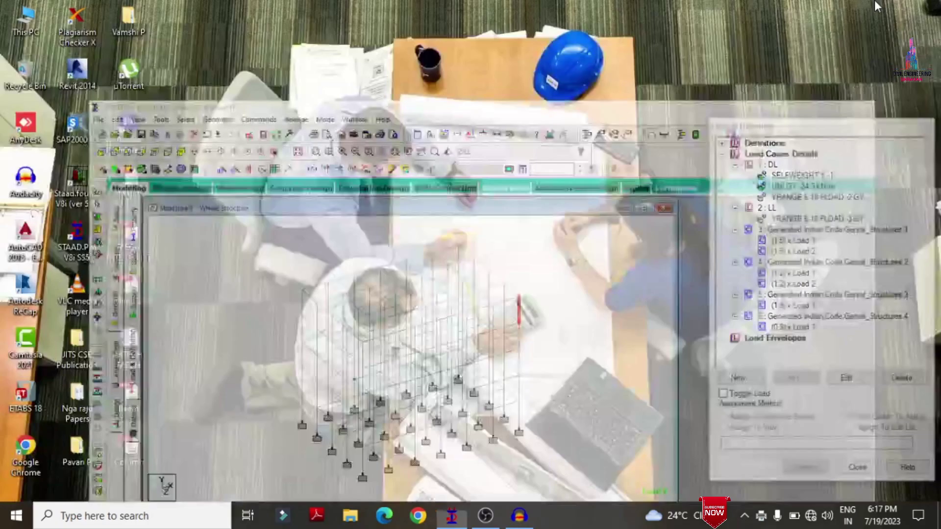
pyautogui.click(133, 436)
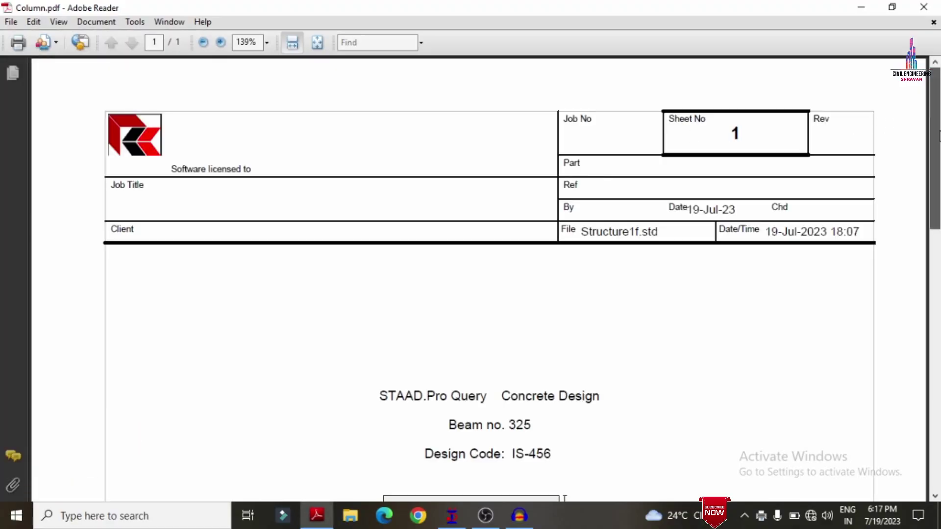
pyautogui.moveTo(935, 134); pyautogui.dragTo(939, 320)
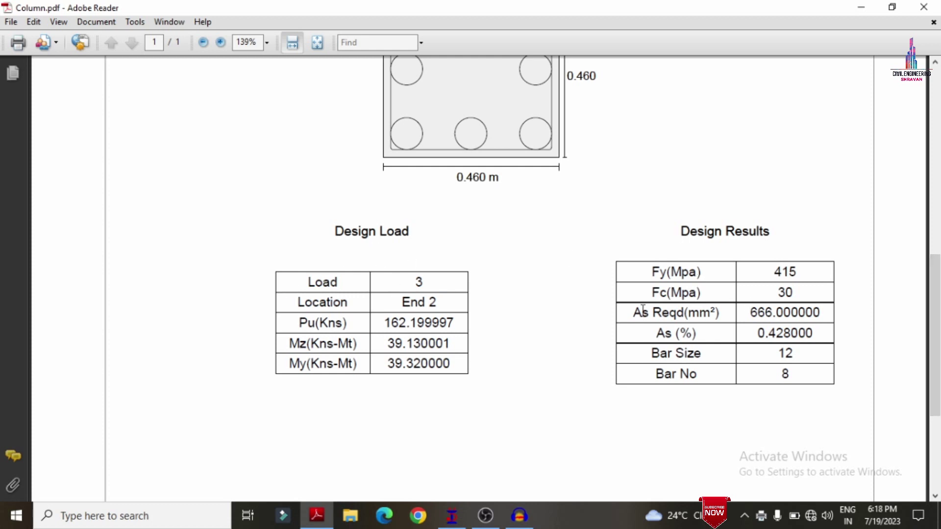
pyautogui.moveTo(654, 275); pyautogui.dragTo(766, 386)
pyautogui.click(923, 7)
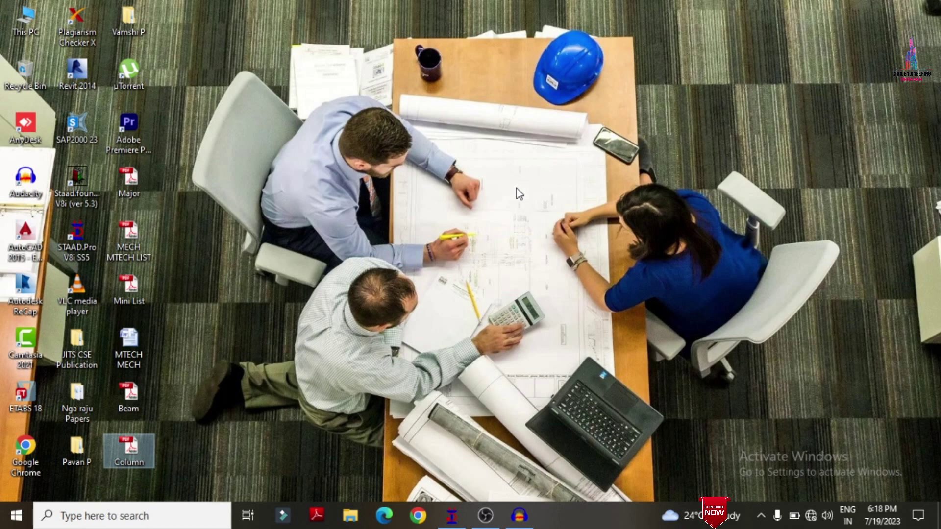
# Return to STAAD.Pro and transfer all supports with load cases DL and LL to STAAD.foundation for foundation design.
pyautogui.click(451, 513)
pyautogui.click(522, 235)
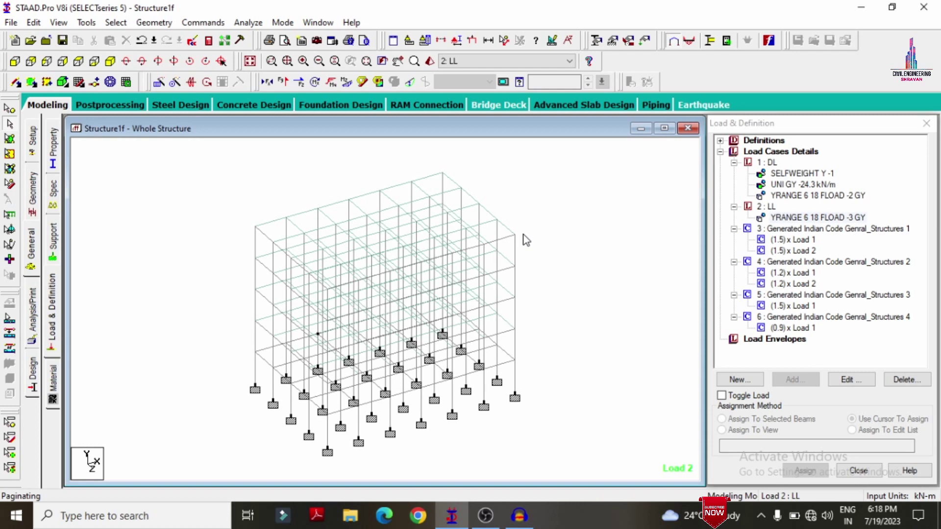
pyautogui.click(339, 106)
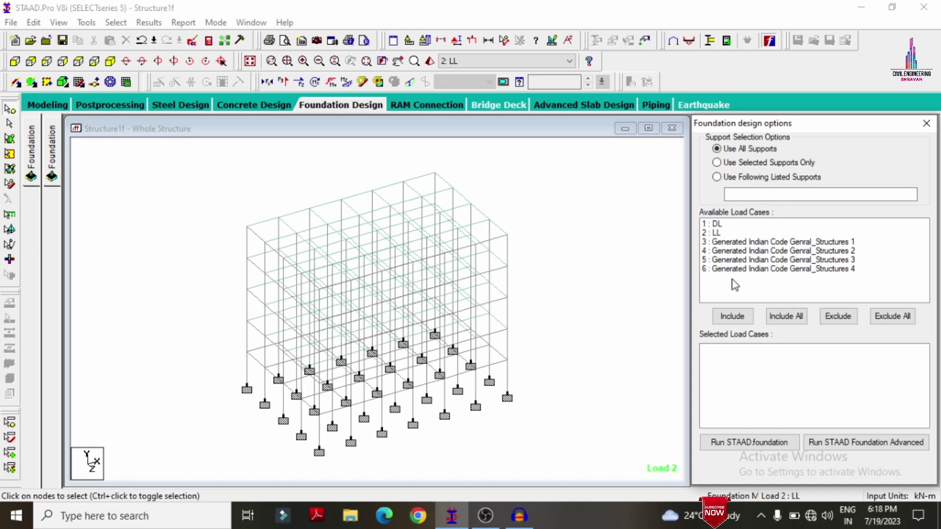
pyautogui.click(713, 224)
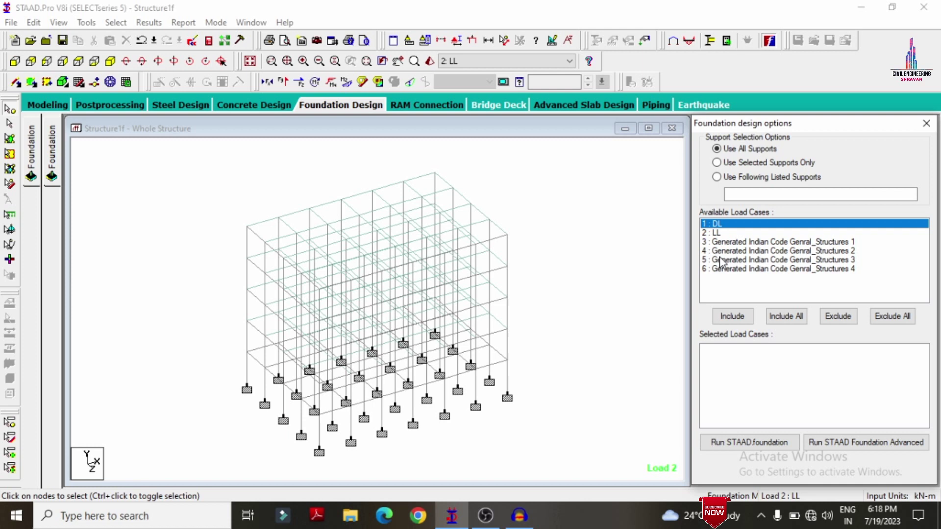
pyautogui.keyDown('ctrl'); pyautogui.click(718, 234); pyautogui.keyUp('ctrl')
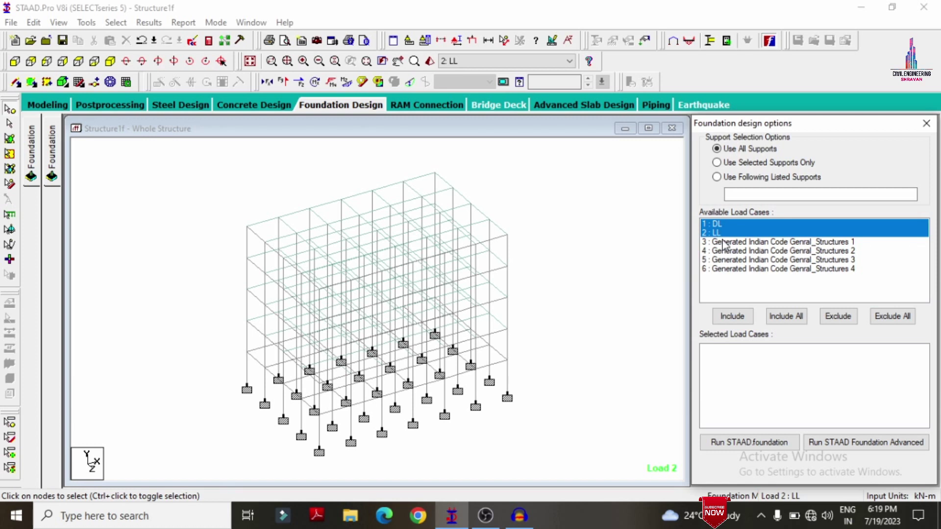
pyautogui.click(733, 318)
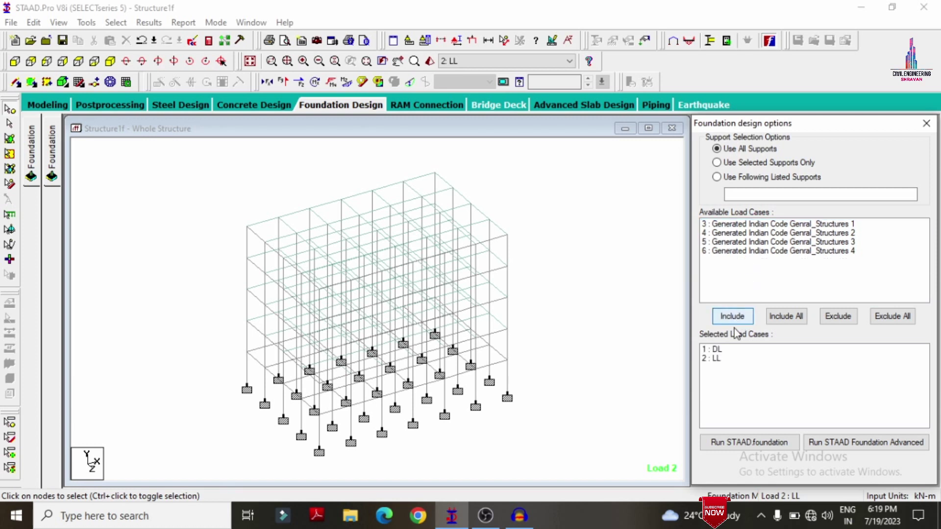
pyautogui.click(738, 441)
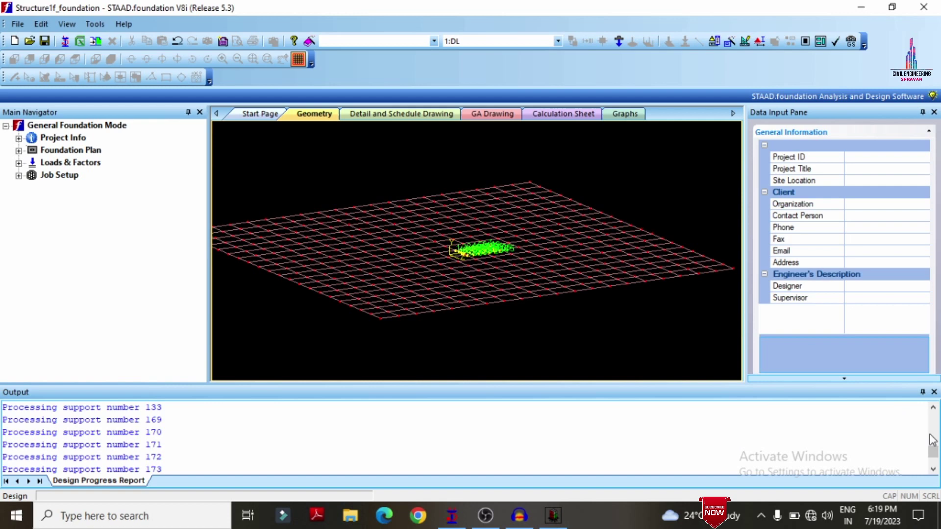
# Close the design progress output and inspect the imported supports and their reactions in the geometry view.
pyautogui.click(933, 392)
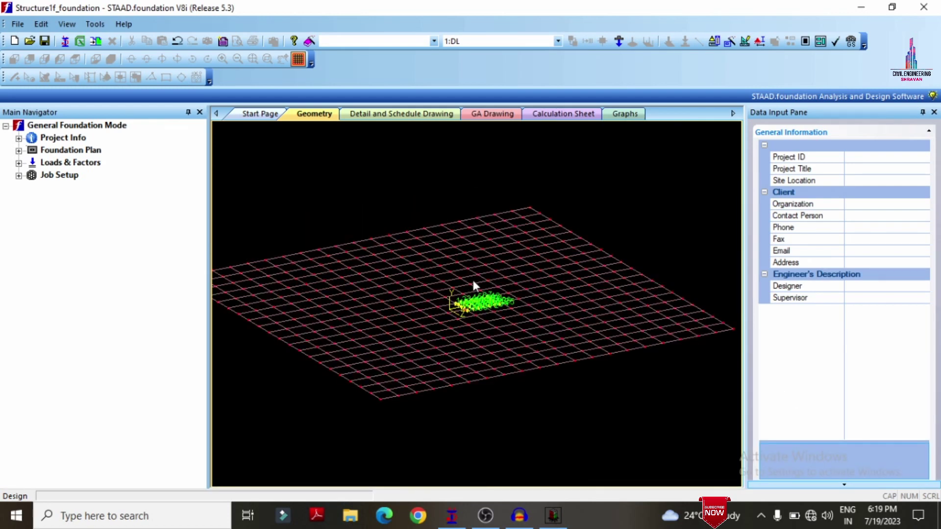
pyautogui.scroll(1, 479, 300)
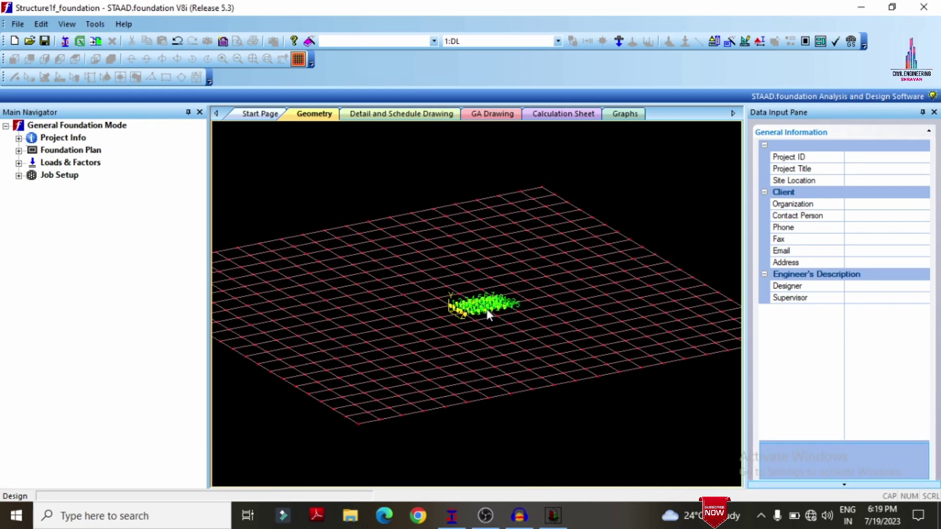
pyautogui.scroll(2, 488, 312)
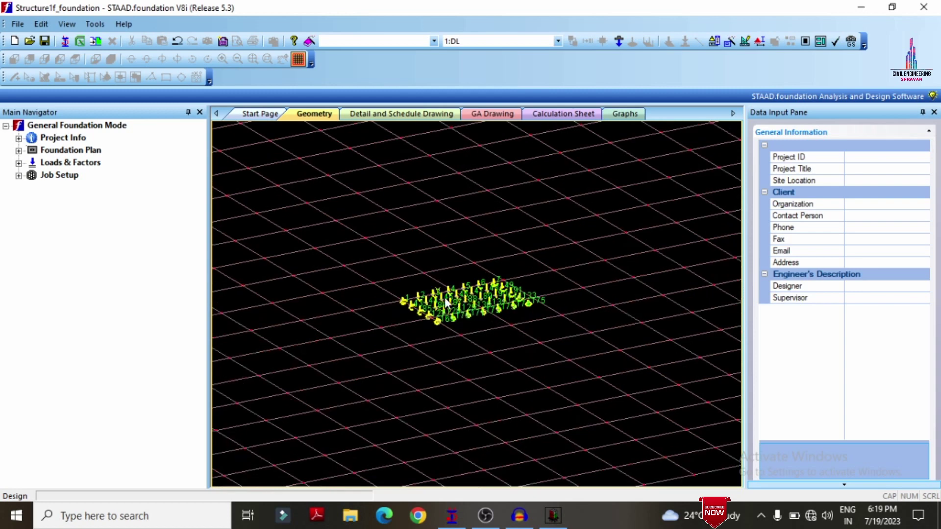
pyautogui.scroll(3, 447, 304)
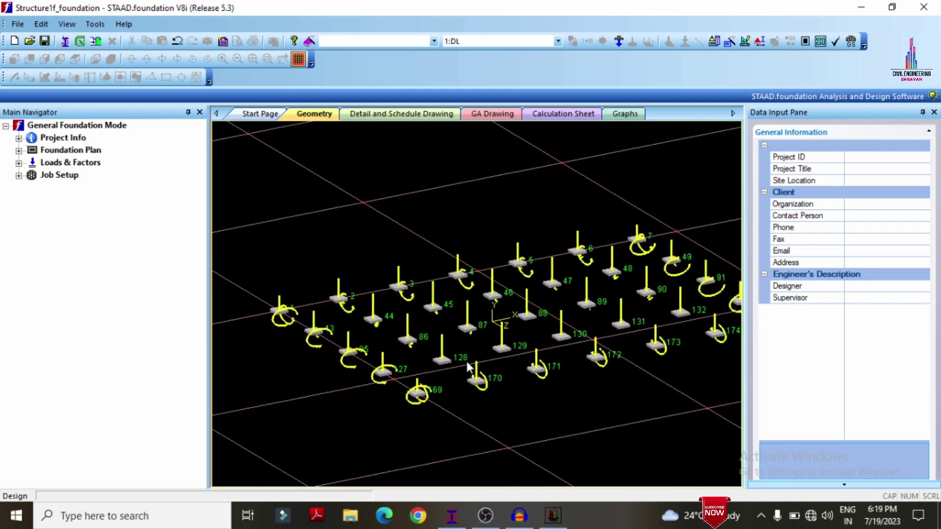
pyautogui.scroll(-2, 576, 305)
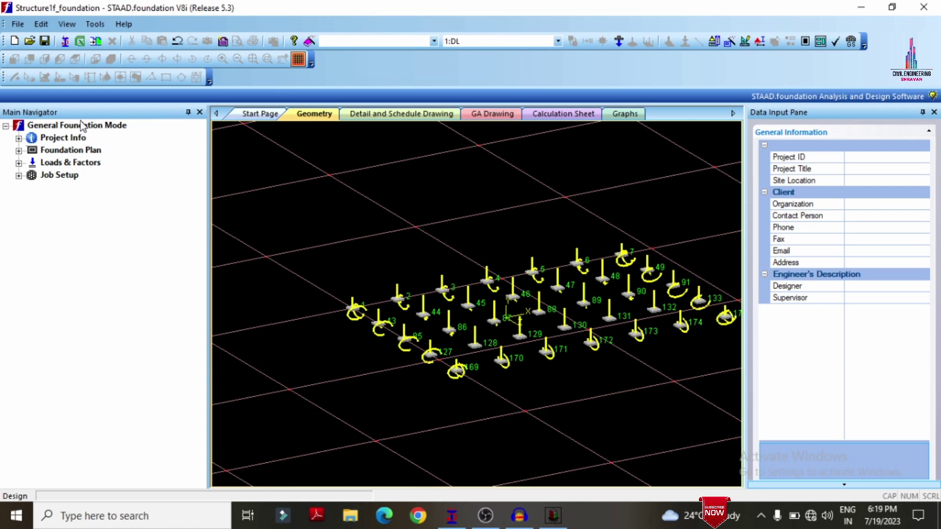
# Generate the service load combinations from the INDIAN load combination table, numbered from 101.
pyautogui.click(19, 162)
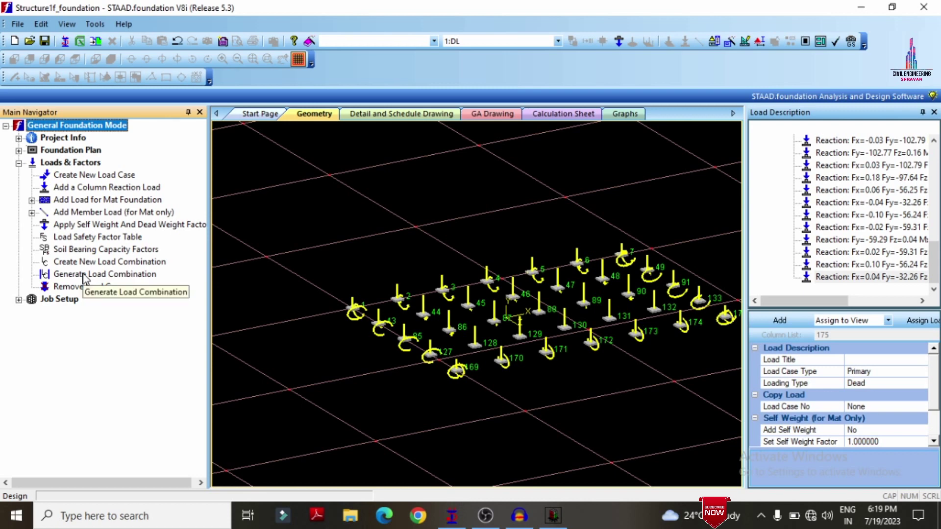
pyautogui.click(84, 275)
pyautogui.click(293, 108)
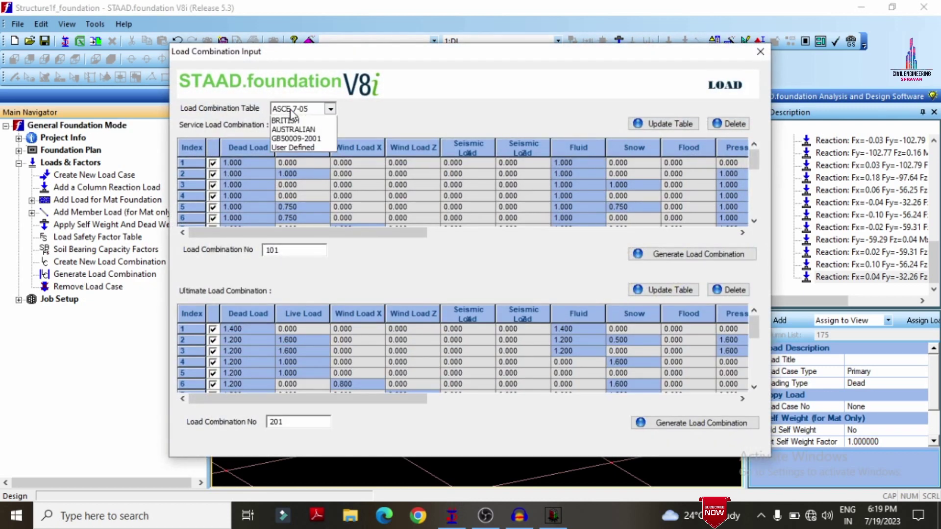
pyautogui.click(289, 139)
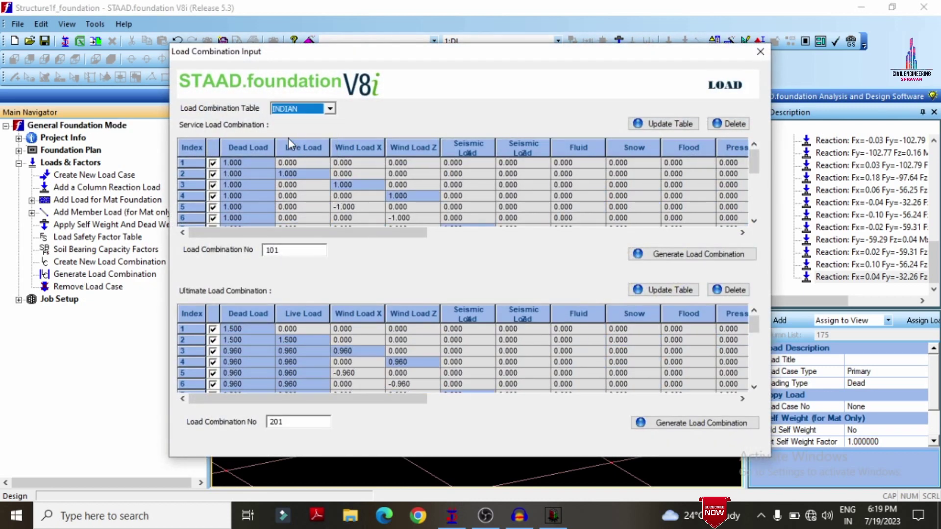
pyautogui.click(660, 253)
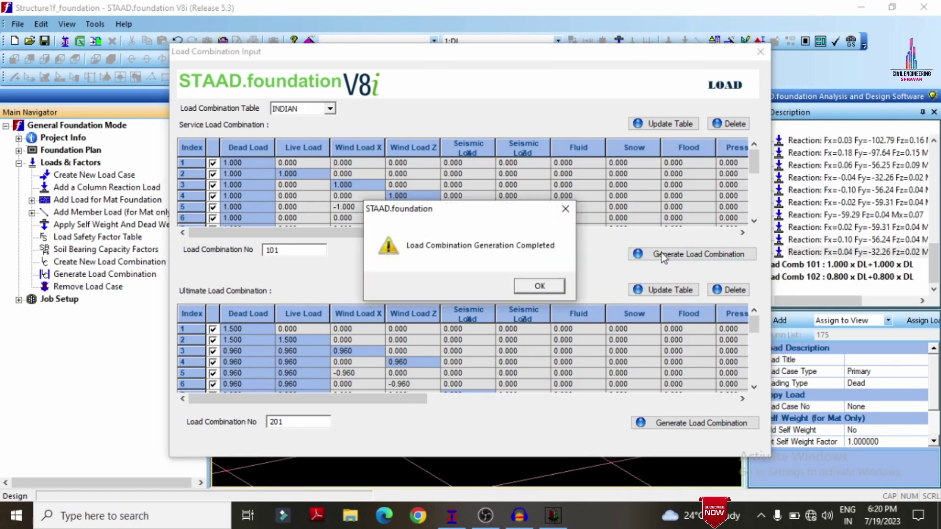
pyautogui.click(539, 284)
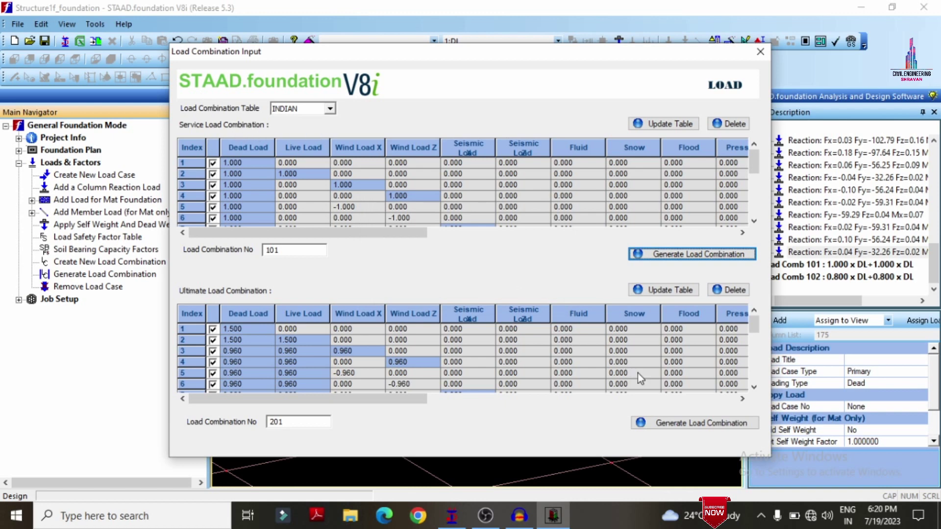
# Generate the ultimate load combinations from the same Indian table, numbered from 201, and close the load combination input.
pyautogui.click(671, 426)
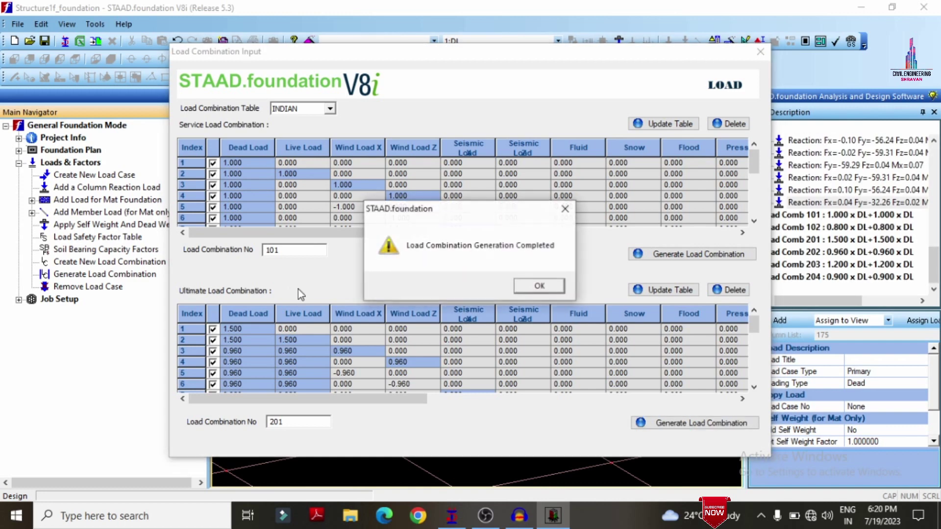
pyautogui.click(558, 288)
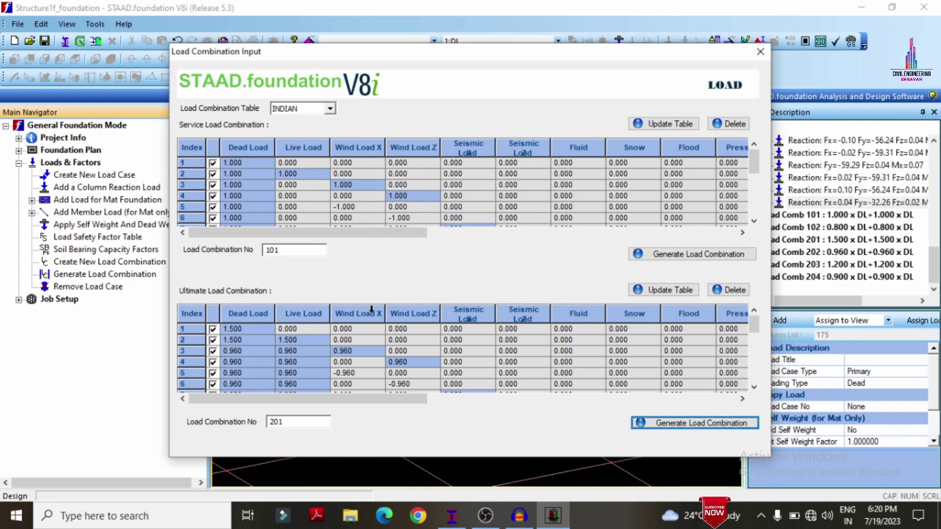
pyautogui.click(761, 52)
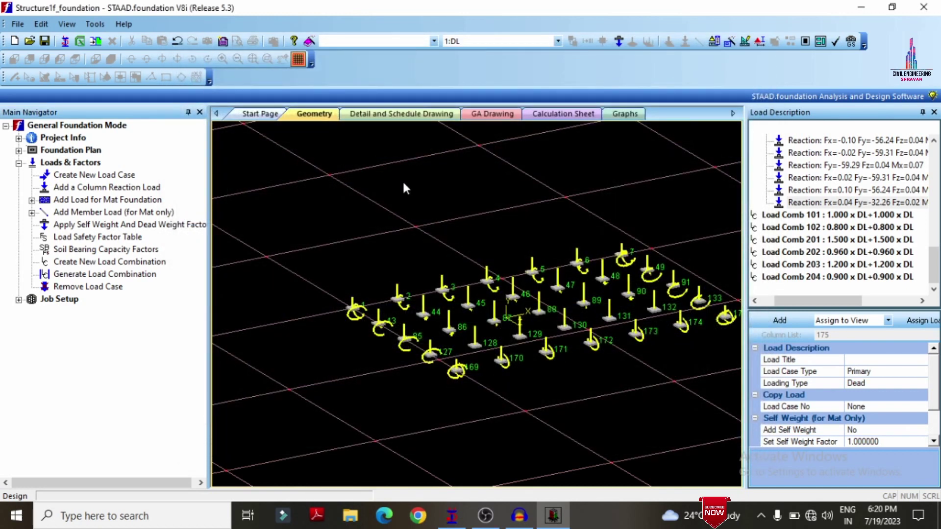
# Set up a new isolated footing job named 123 with the Indian design code and SI units for all supports.
pyautogui.click(19, 300)
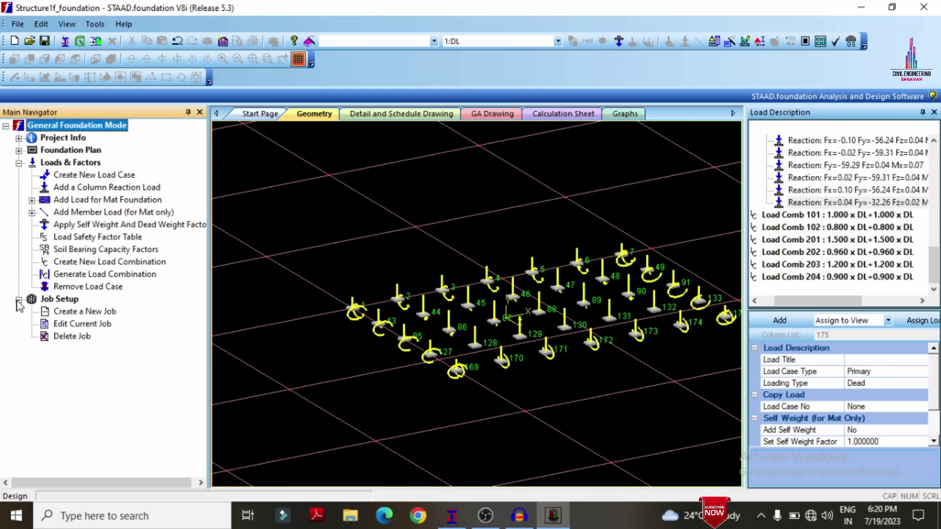
pyautogui.click(70, 314)
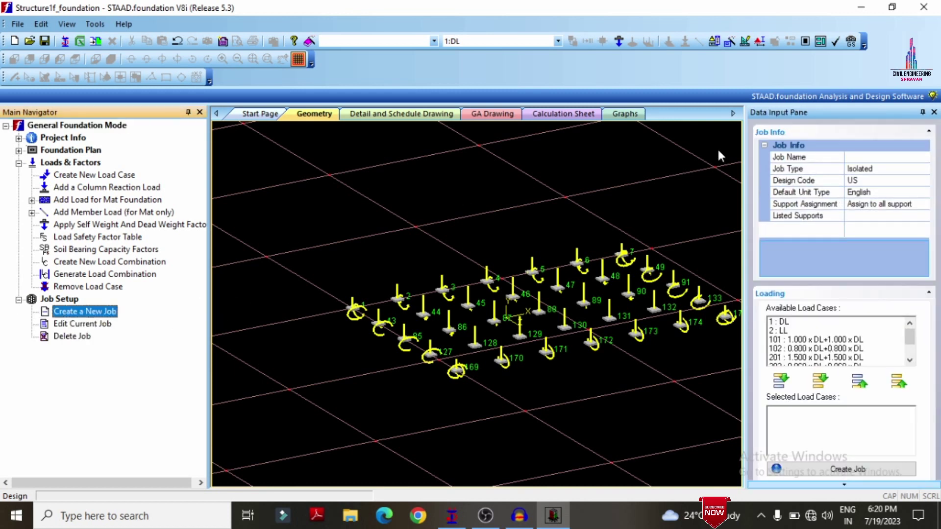
pyautogui.click(871, 155)
pyautogui.write('123')
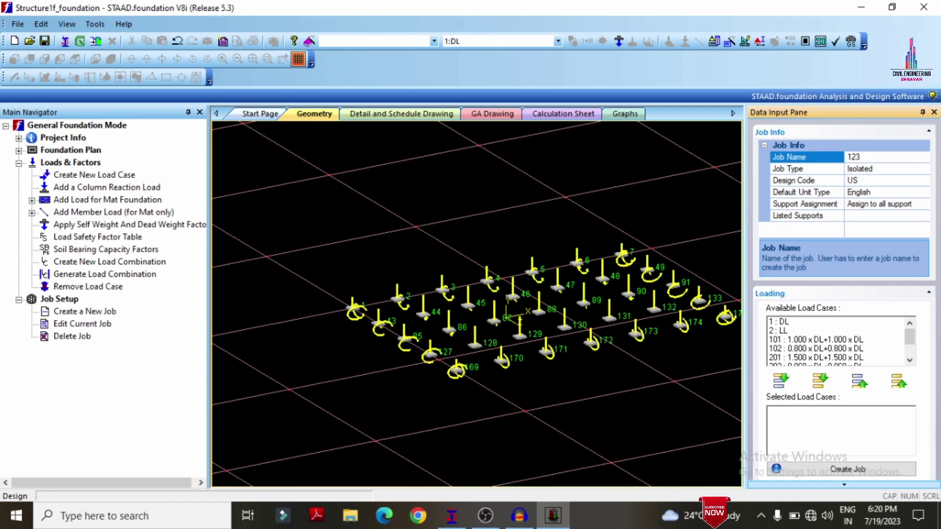
pyautogui.click(925, 182)
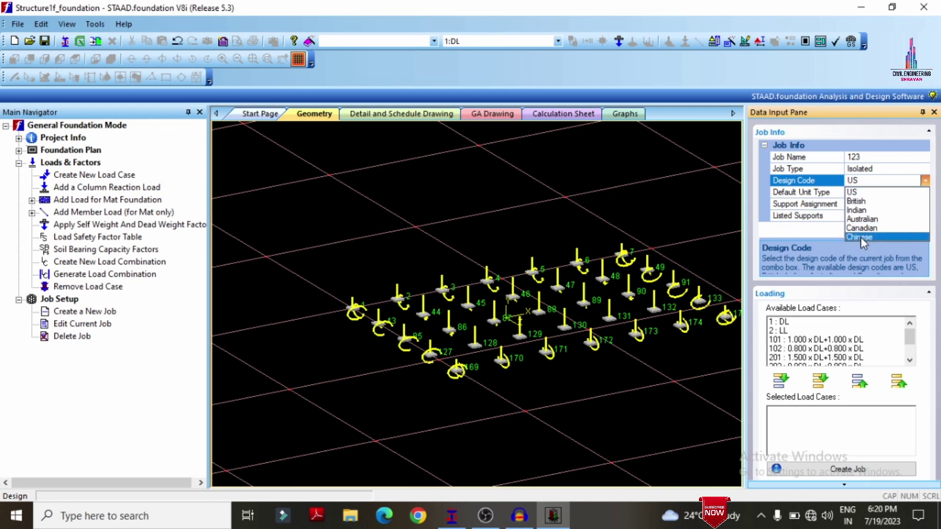
pyautogui.click(866, 214)
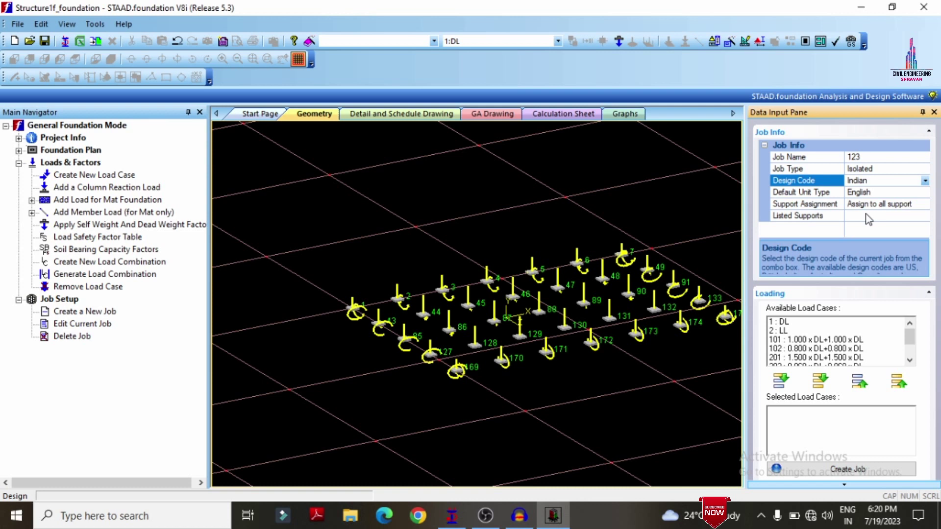
pyautogui.click(926, 193)
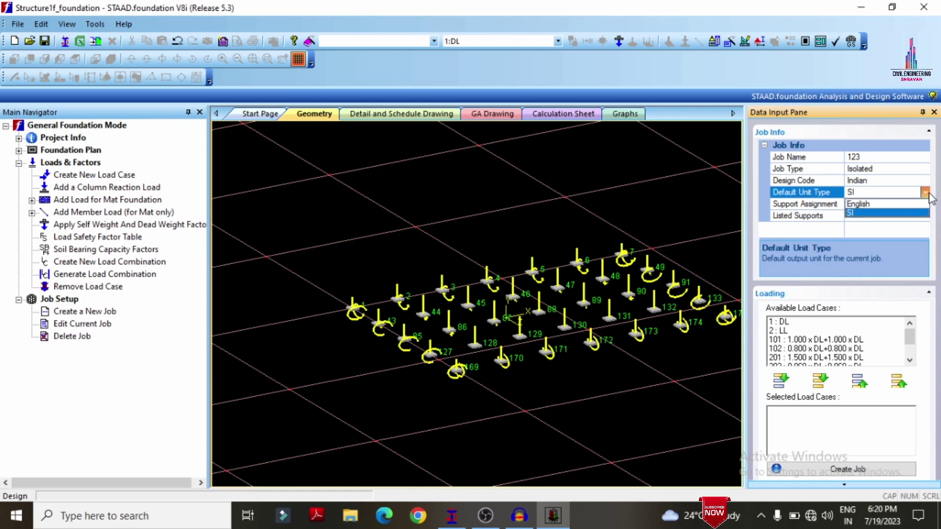
pyautogui.click(881, 201)
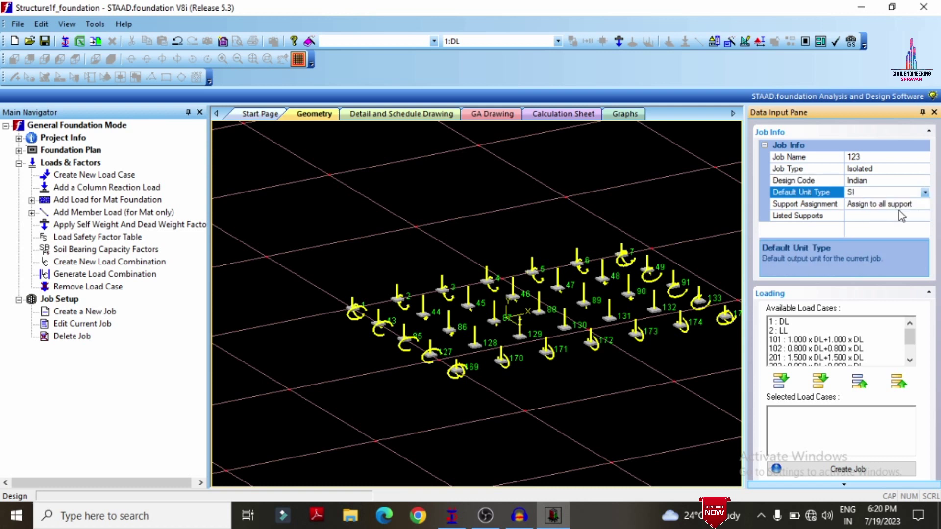
# Include load combinations 101, 102 and 201 to 204 in the job, create it, and close the footing design summary output.
pyautogui.click(909, 361)
pyautogui.click(909, 361)
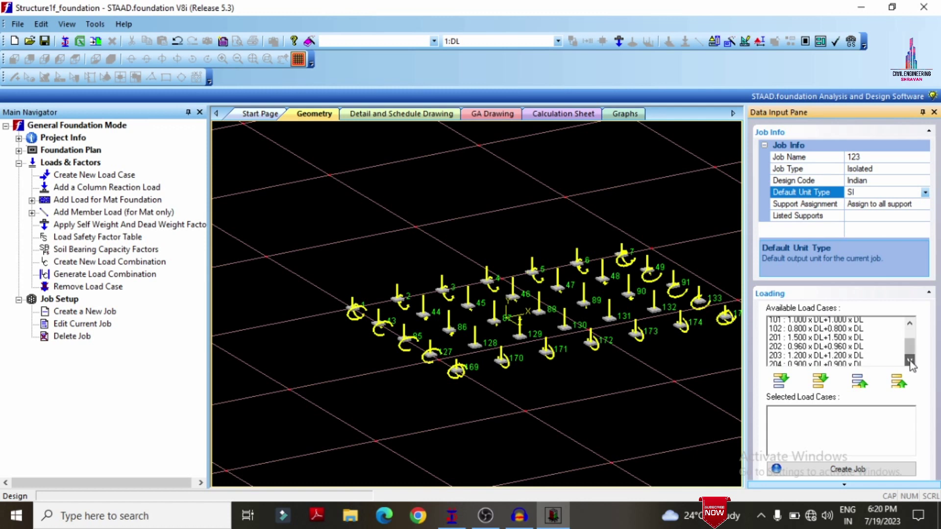
pyautogui.click(909, 325)
pyautogui.click(862, 323)
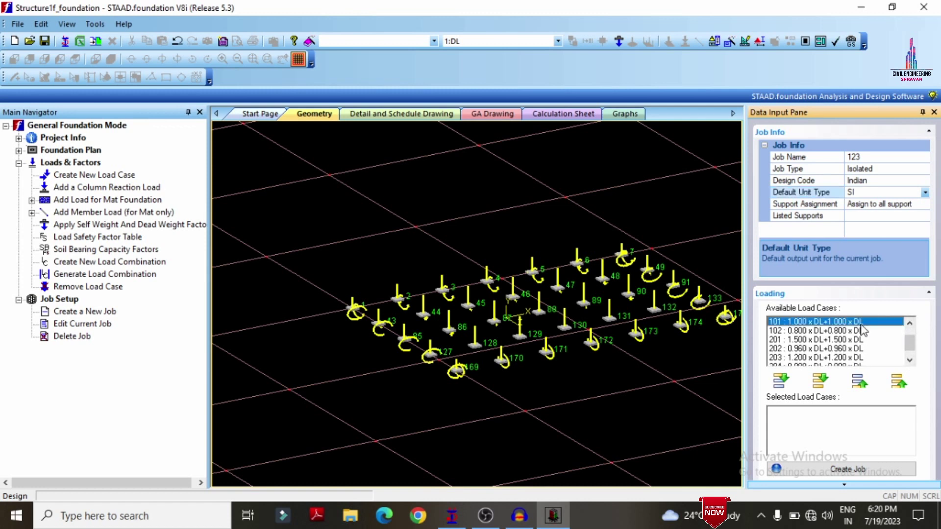
pyautogui.keyDown('ctrl'); pyautogui.click(839, 340); pyautogui.keyUp('ctrl')
pyautogui.keyDown('ctrl'); pyautogui.click(825, 332); pyautogui.keyUp('ctrl')
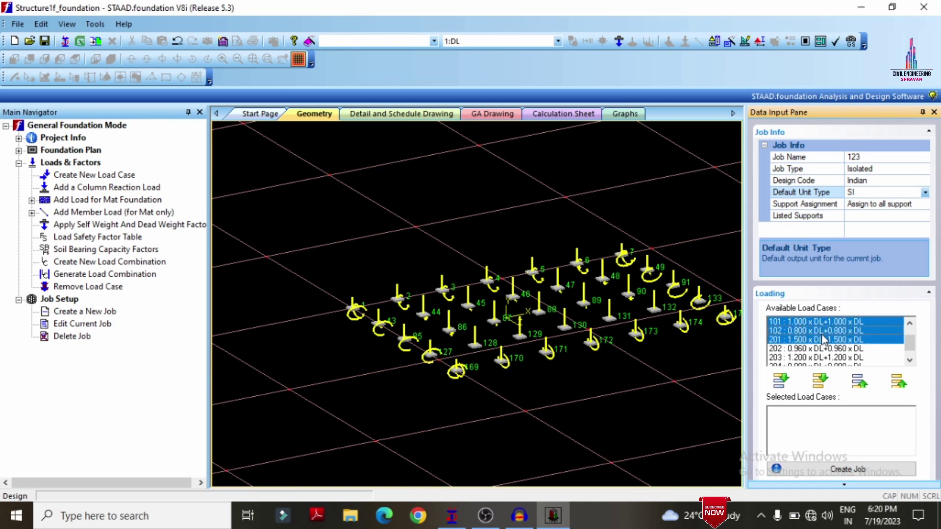
pyautogui.keyDown('ctrl'); pyautogui.click(811, 349); pyautogui.keyUp('ctrl')
pyautogui.keyDown('ctrl'); pyautogui.click(800, 358); pyautogui.keyUp('ctrl')
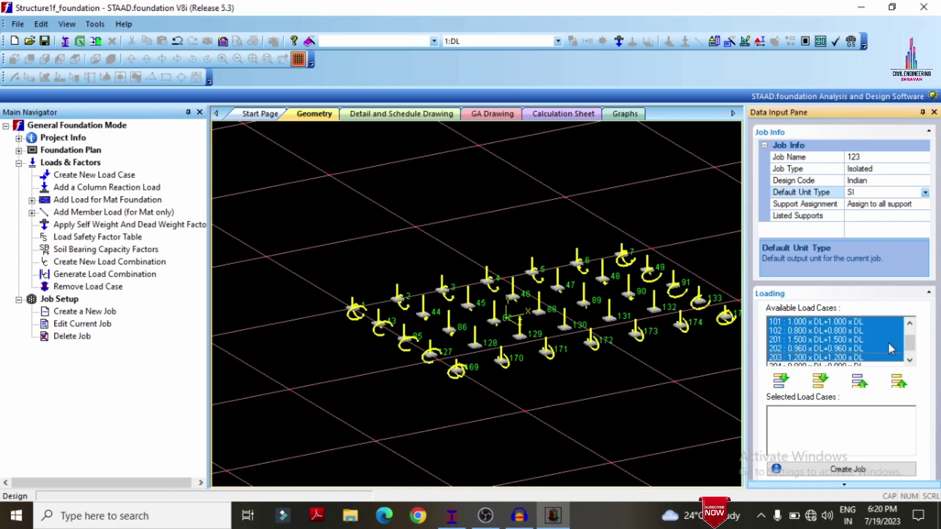
pyautogui.click(910, 361)
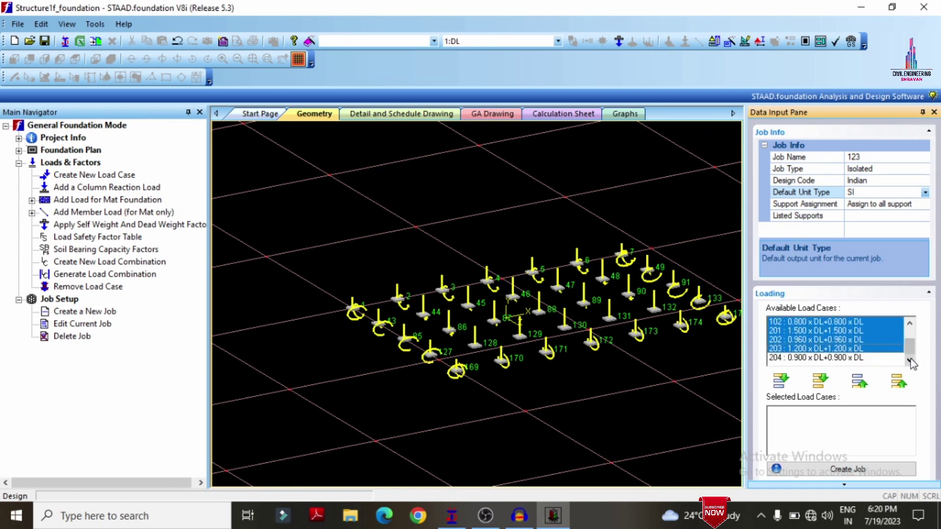
pyautogui.keyDown('ctrl'); pyautogui.click(841, 362); pyautogui.keyUp('ctrl')
pyautogui.click(909, 323)
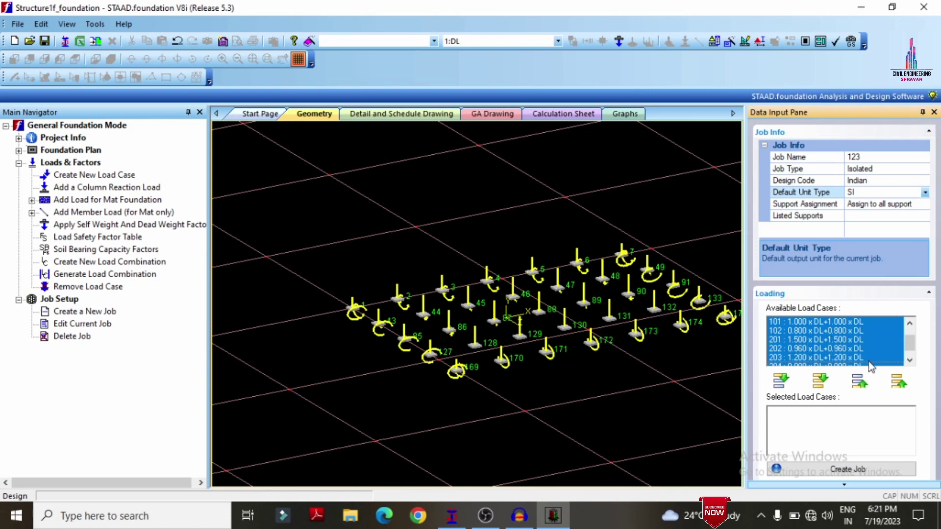
pyautogui.click(908, 361)
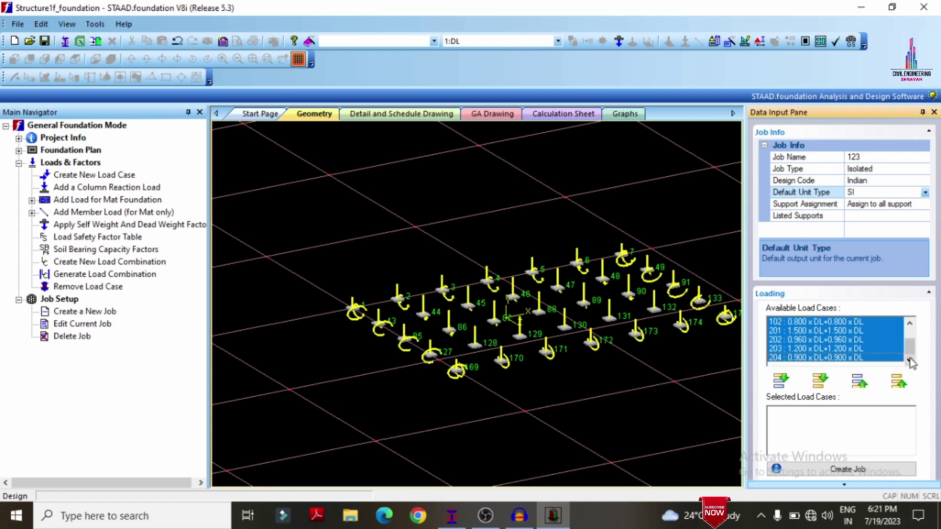
pyautogui.click(780, 380)
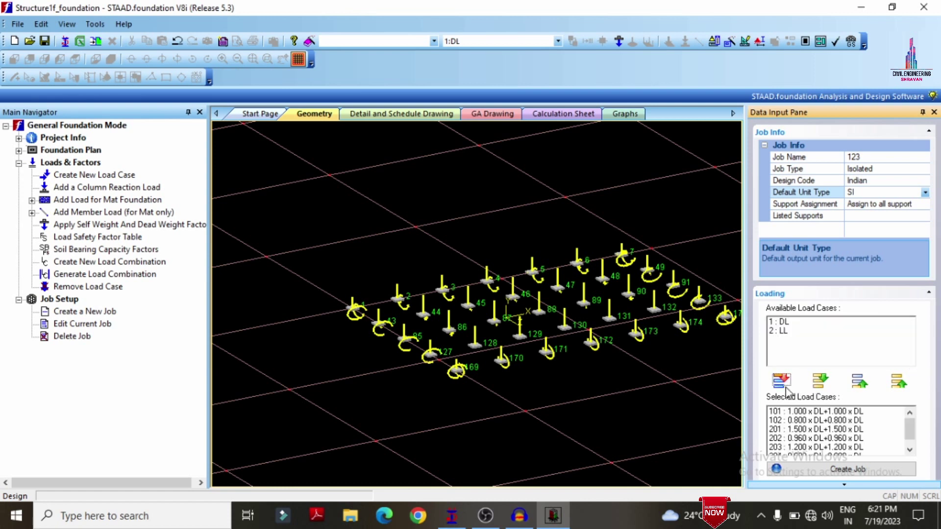
pyautogui.click(852, 468)
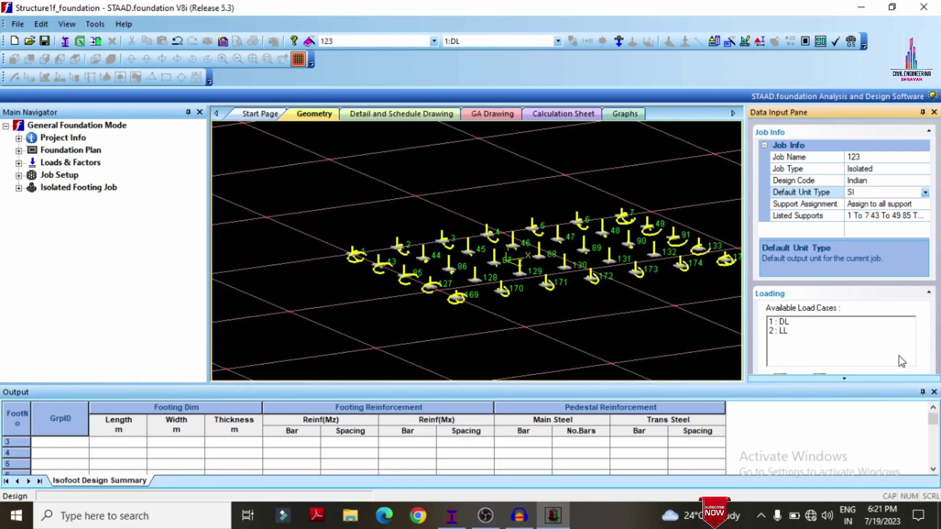
pyautogui.click(934, 392)
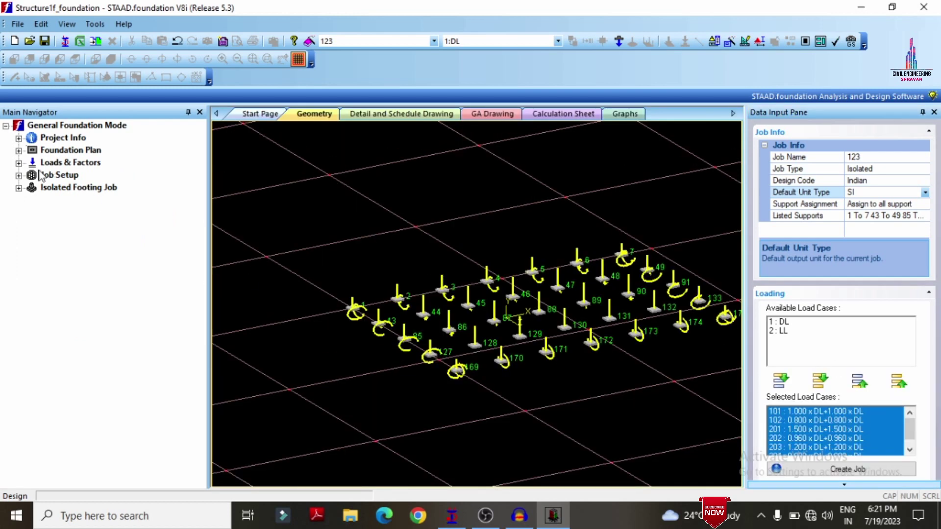
# In the isolated footing's concrete and rebar parameters, set the minimum bar spacing to 40 mm and the concrete strength to 30 N/mm2.
pyautogui.click(19, 188)
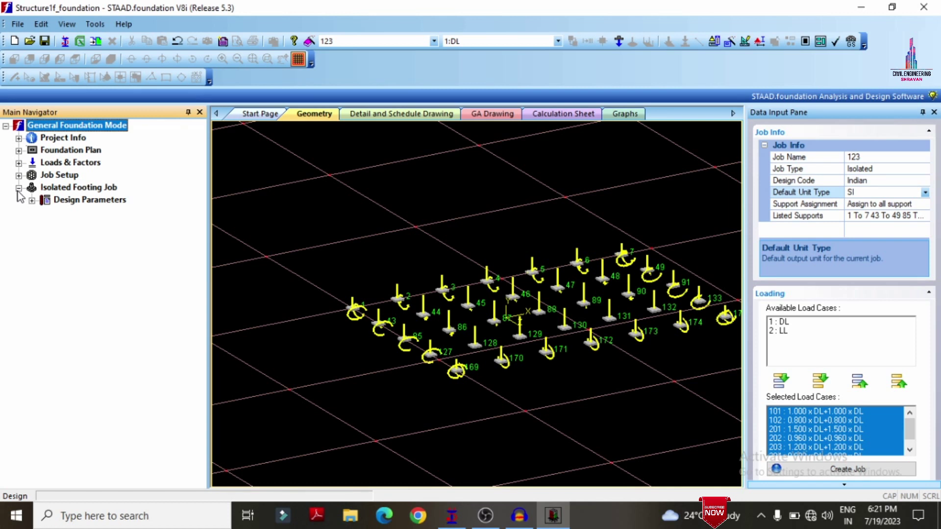
pyautogui.click(32, 200)
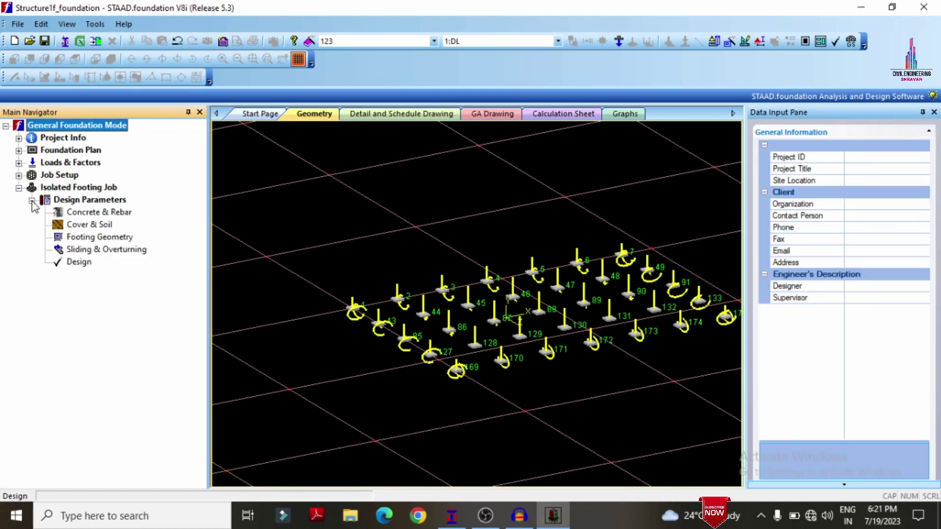
pyautogui.click(81, 214)
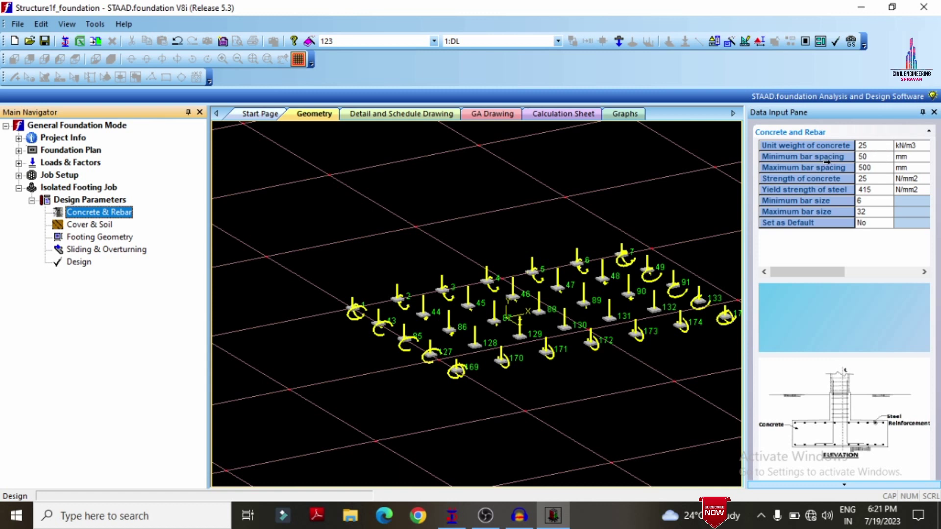
pyautogui.click(876, 160)
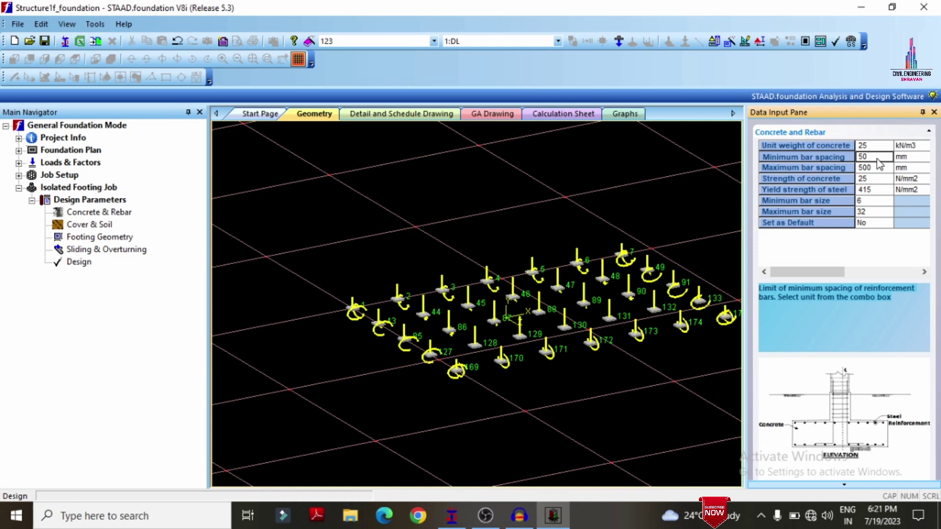
pyautogui.write('40')
pyautogui.click(888, 169)
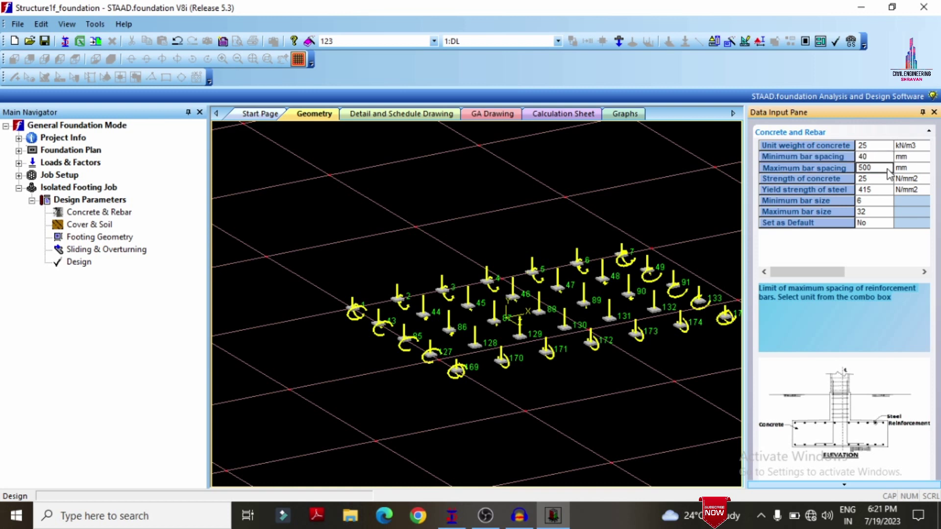
pyautogui.click(871, 179)
pyautogui.press('BackSpace')
pyautogui.press('BackSpace')
pyautogui.write('30')
pyautogui.press('Return')
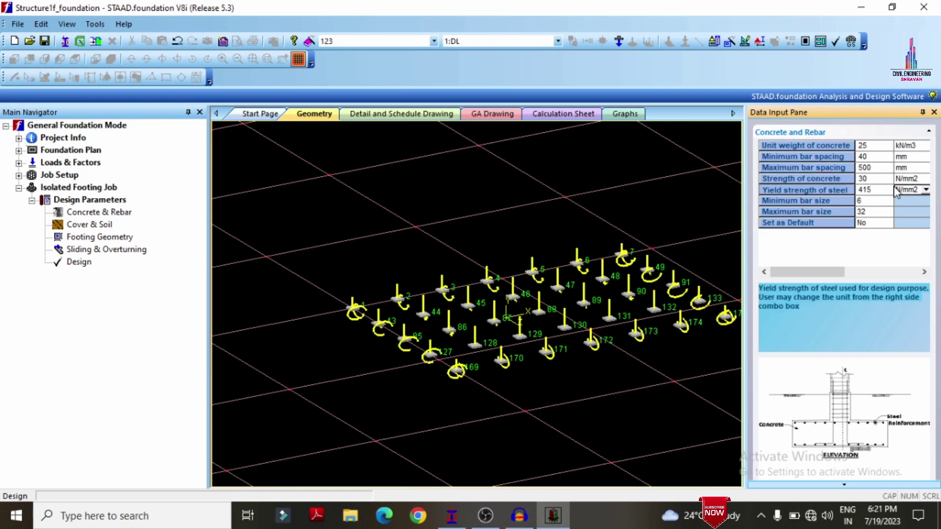
# Set the minimum bar size for the footing reinforcement to 12.
pyautogui.click(894, 189)
pyautogui.click(889, 199)
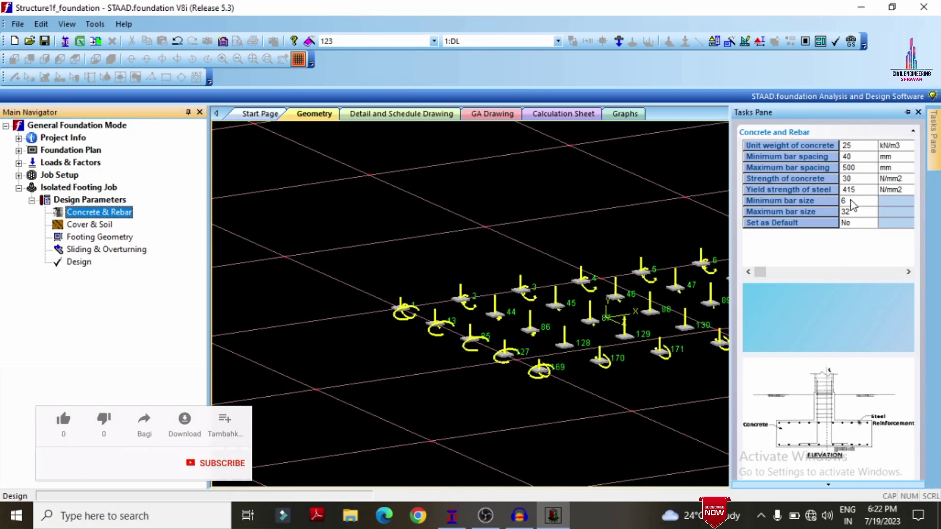
pyautogui.click(851, 204)
pyautogui.click(849, 204)
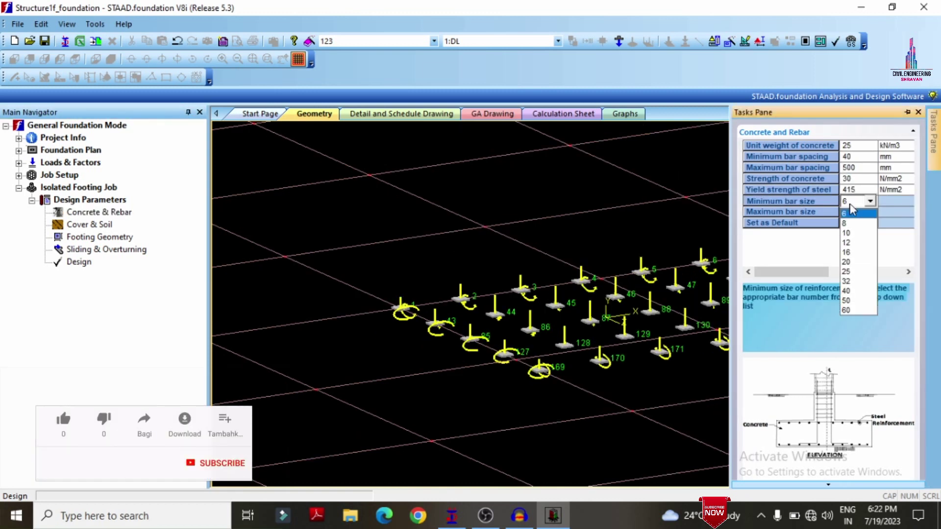
pyautogui.click(855, 242)
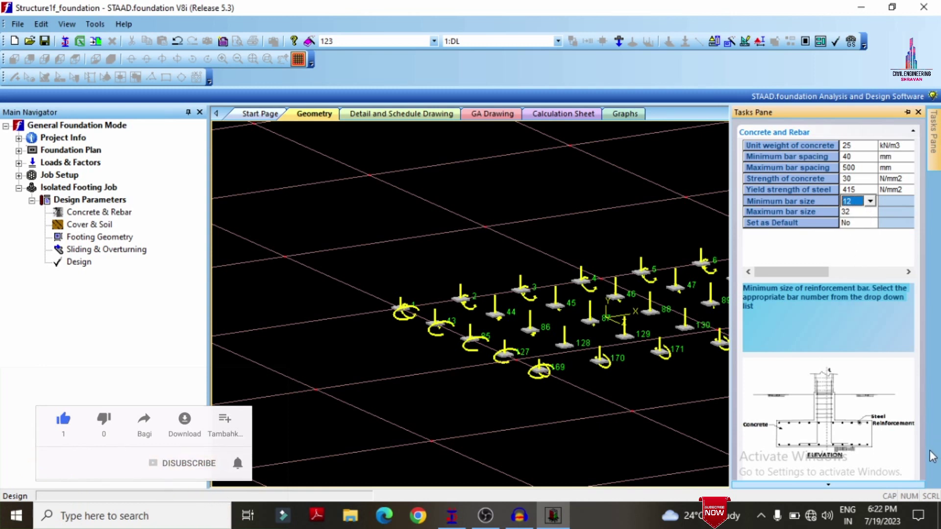
# Review the cover and soil, footing geometry, and sliding and overturning parameters, then run the isolated footing design.
pyautogui.click(95, 227)
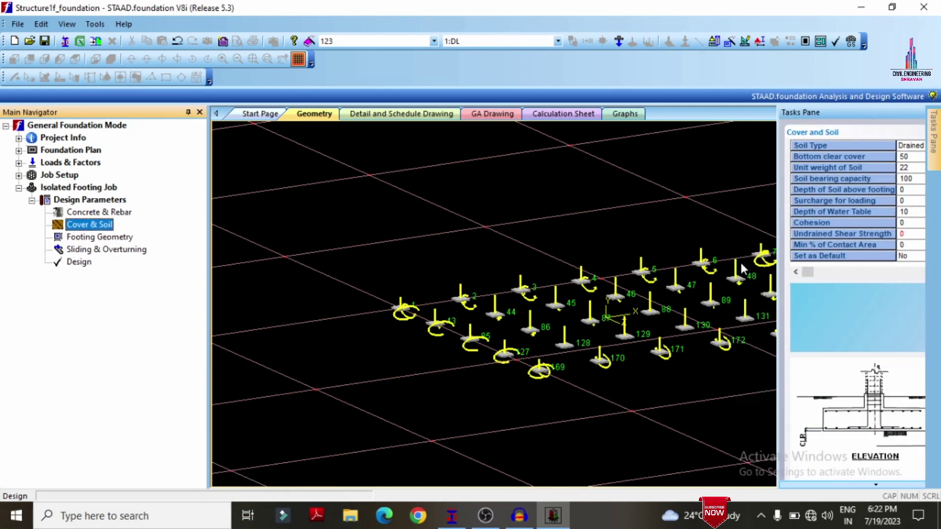
pyautogui.click(79, 237)
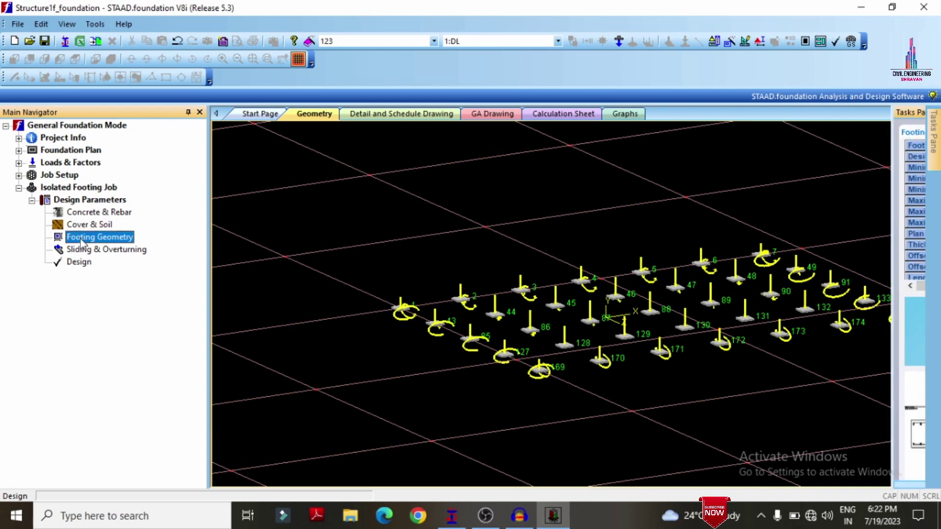
pyautogui.click(105, 249)
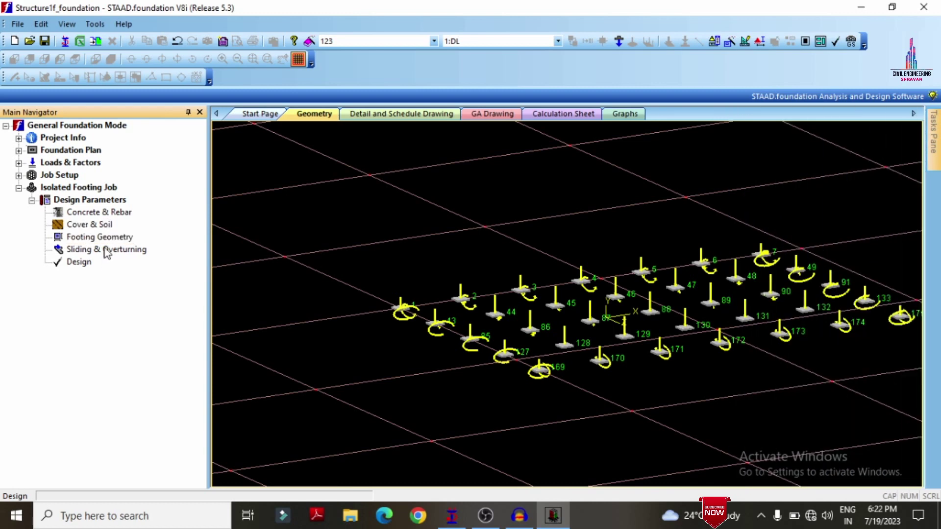
pyautogui.click(829, 485)
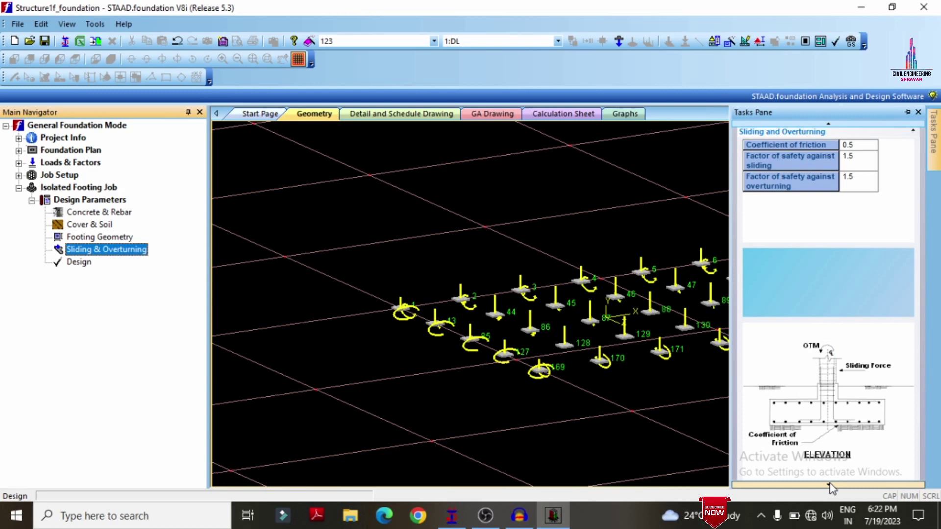
pyautogui.click(79, 266)
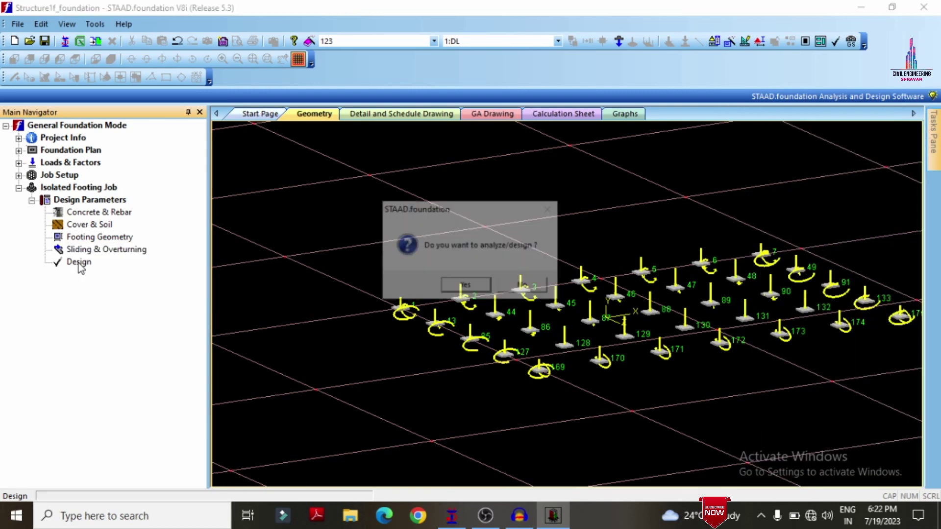
pyautogui.click(463, 291)
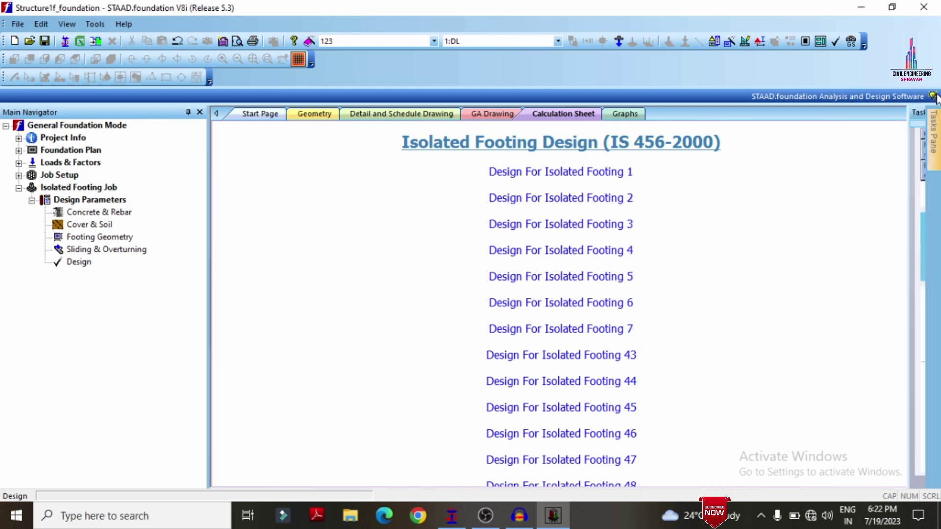
# Open the calculation sheet's design for isolated footing 1 and examine its drawings and design parameters.
pyautogui.click(934, 132)
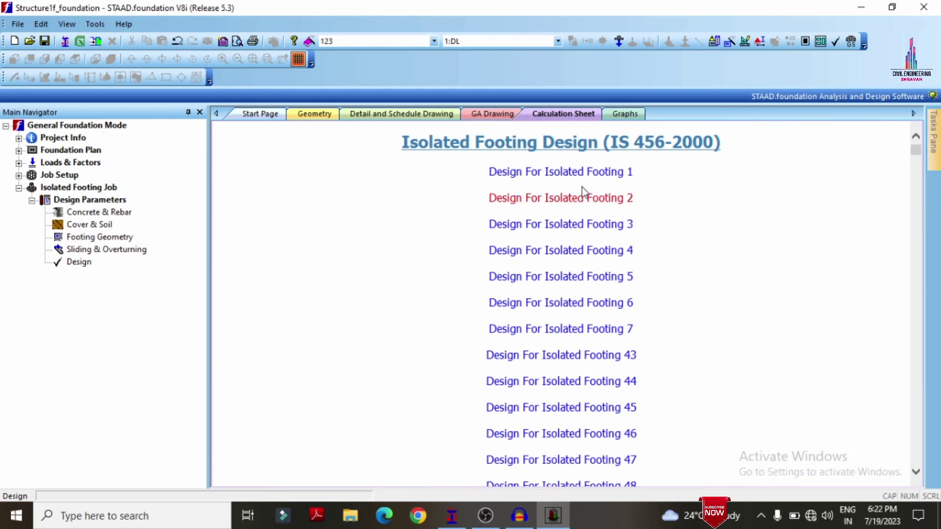
pyautogui.click(588, 176)
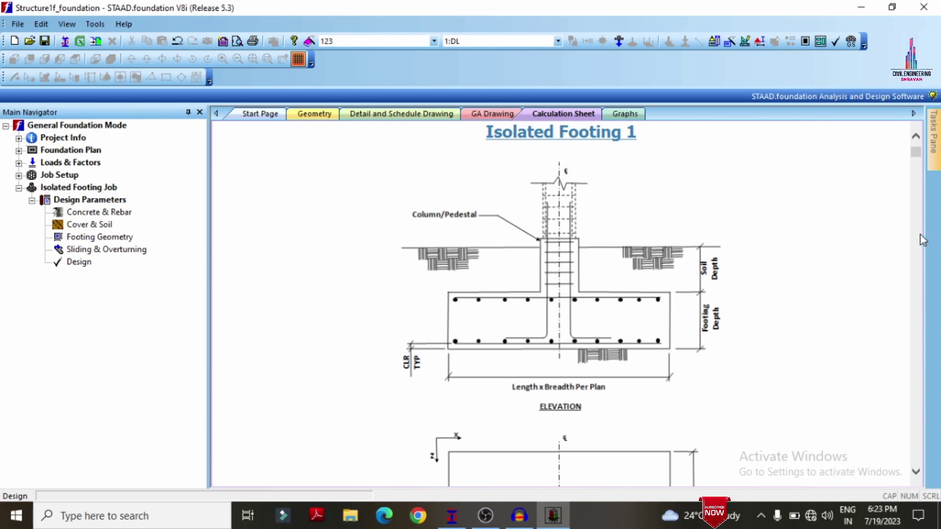
pyautogui.scroll(-15, 919, 234)
pyautogui.scroll(-20, 920, 233)
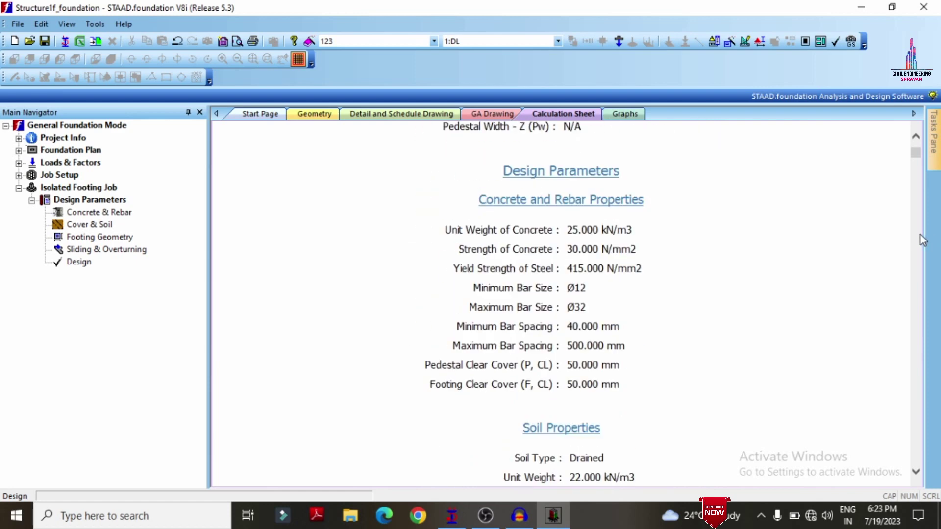
# Examine the calculation sheet's corner pressures, footing sizes, moment and one-way shear checks, and reinforcement design for the isolated footings.
pyautogui.scroll(-20, 919, 234)
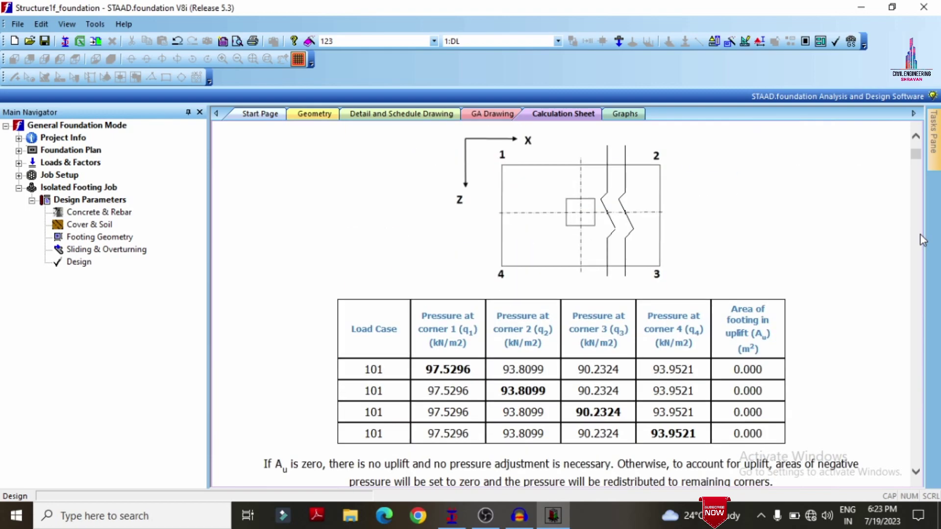
pyautogui.scroll(-20, 919, 240)
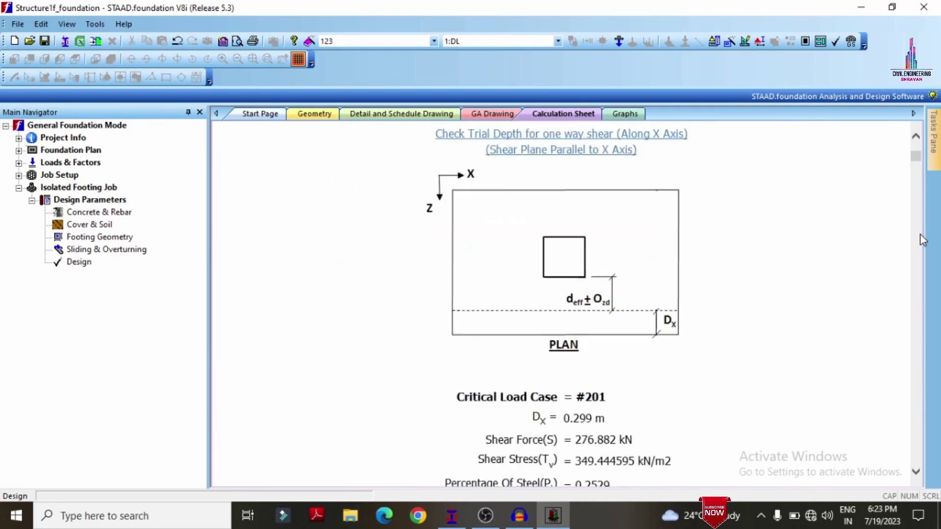
pyautogui.scroll(-20, 919, 240)
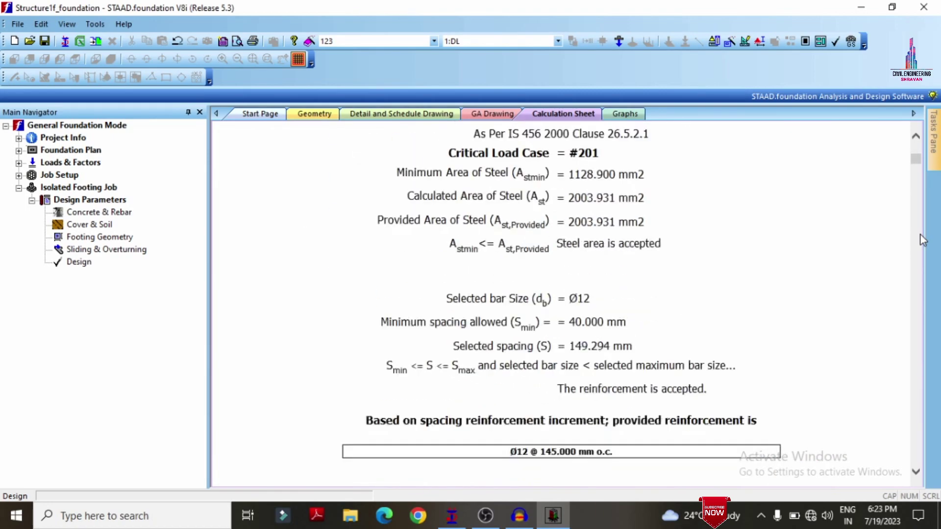
pyautogui.scroll(-20, 919, 234)
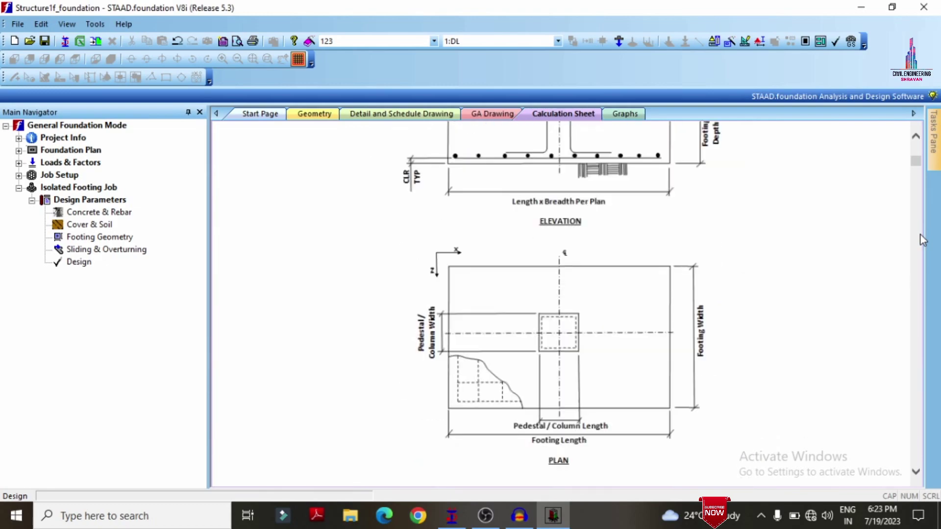
pyautogui.scroll(-20, 919, 234)
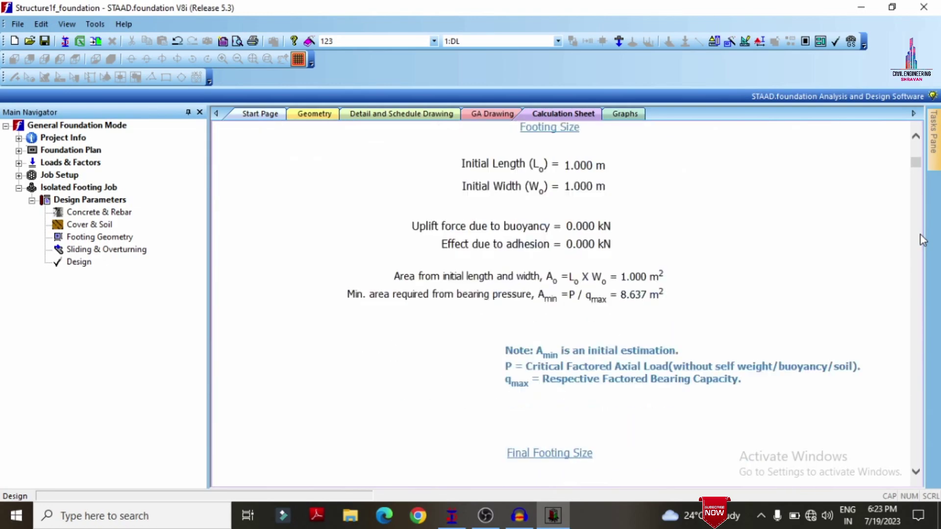
pyautogui.scroll(-5, 920, 236)
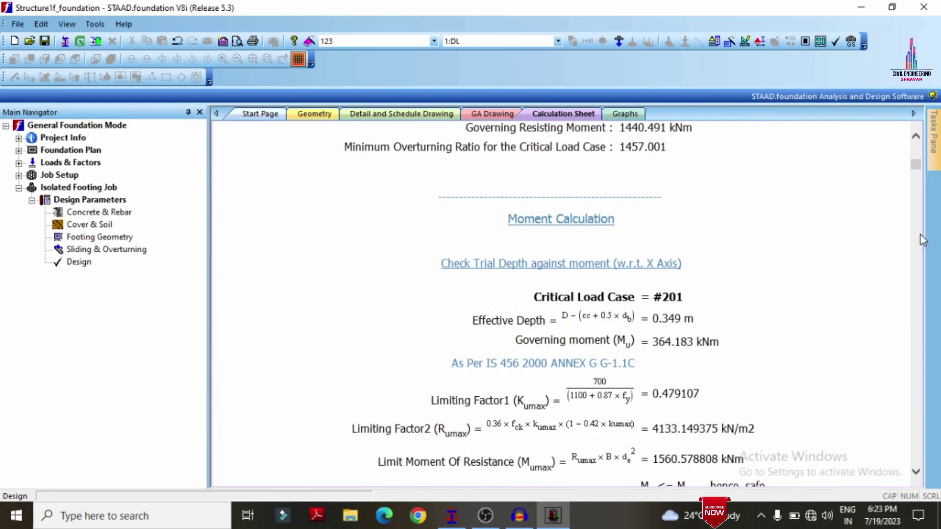
pyautogui.scroll(-20, 920, 235)
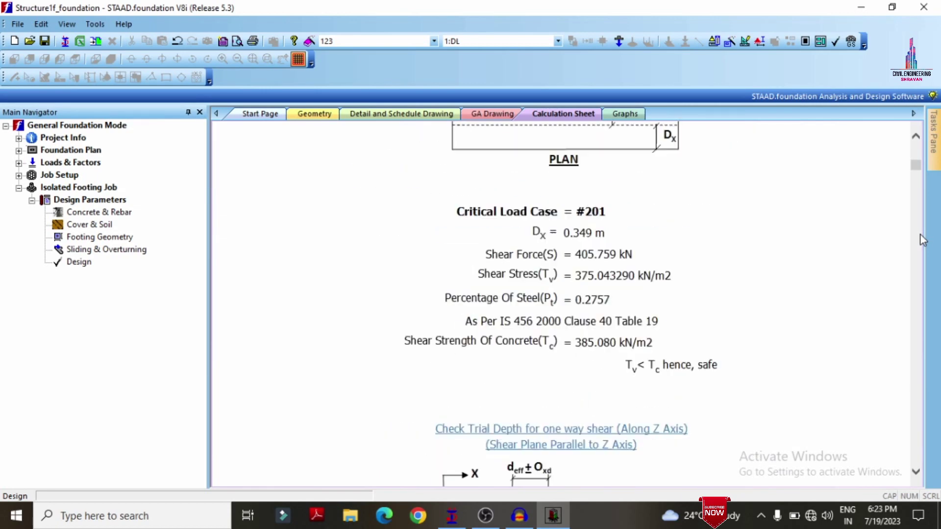
pyautogui.scroll(-20, 919, 233)
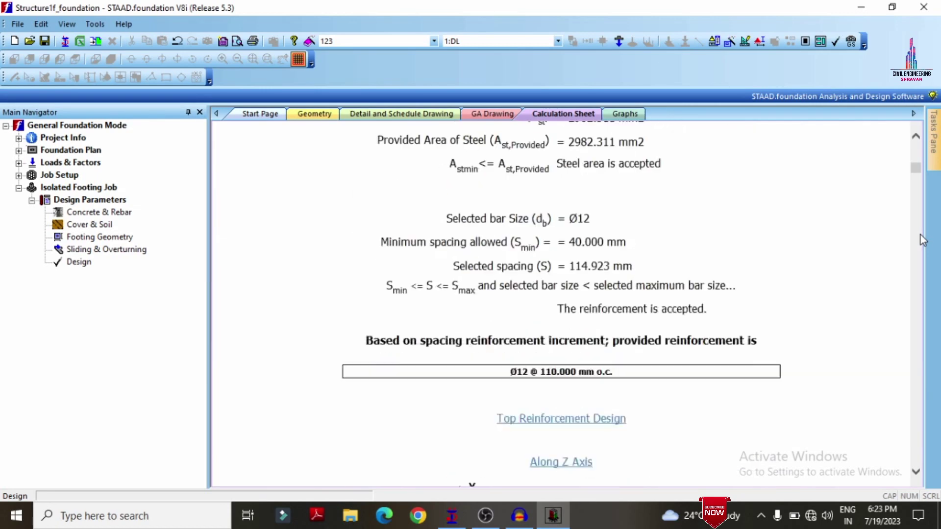
pyautogui.scroll(-9, 919, 234)
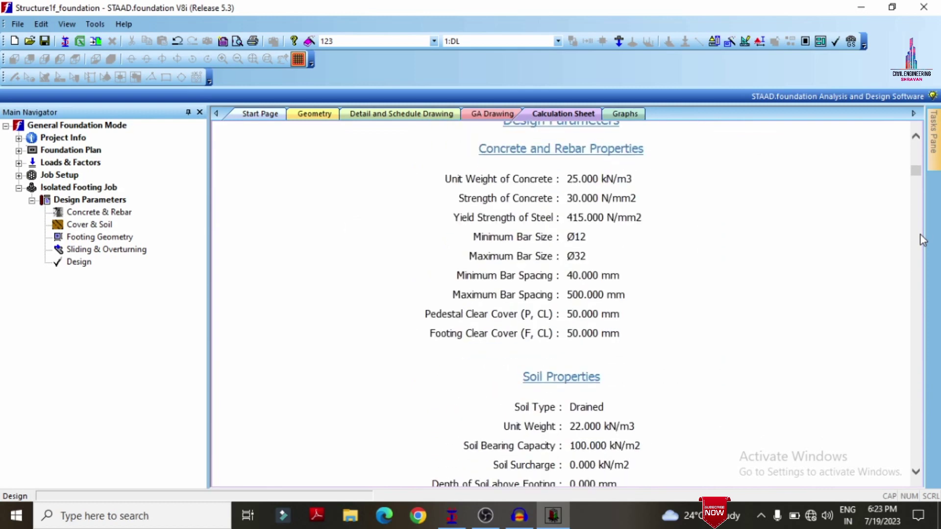
# Look over the foundation geometry, detail drawing, GA drawing, calculation sheet and graphs pages.
pyautogui.click(272, 119)
pyautogui.click(305, 116)
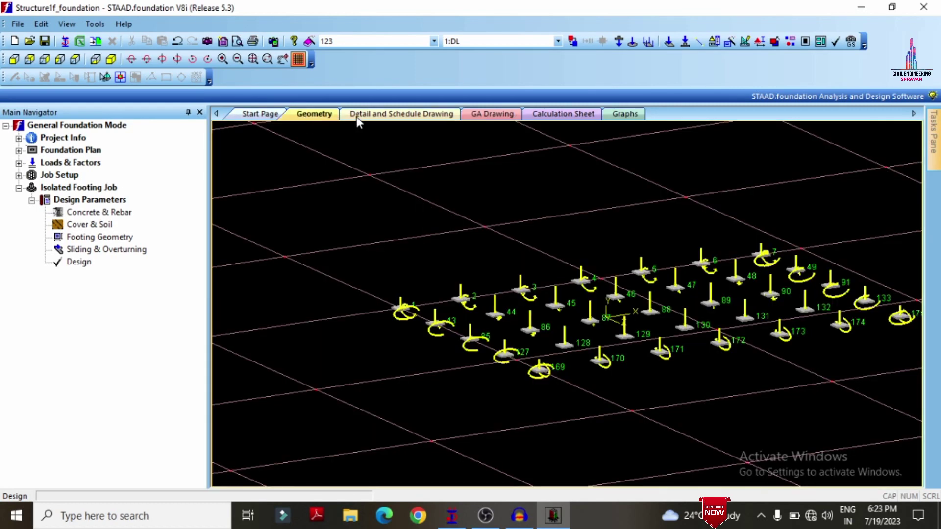
pyautogui.click(352, 117)
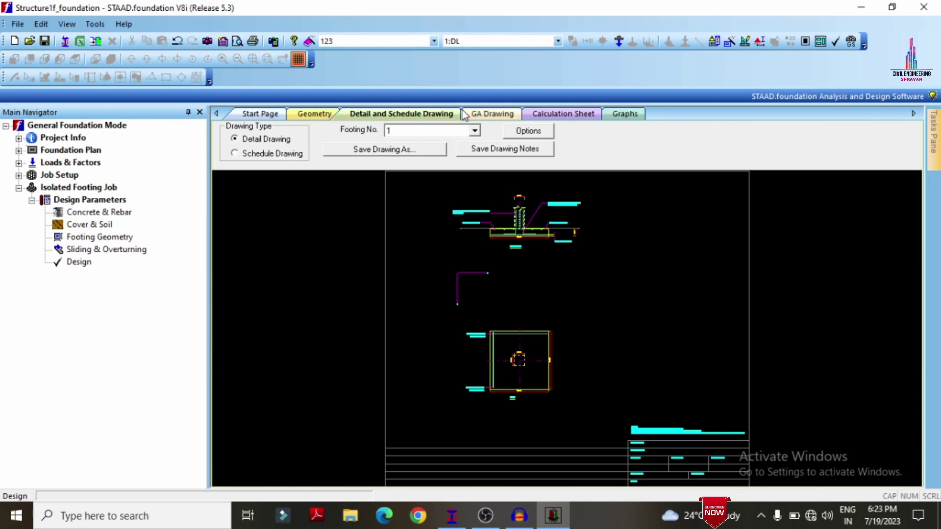
pyautogui.click(488, 116)
pyautogui.click(567, 118)
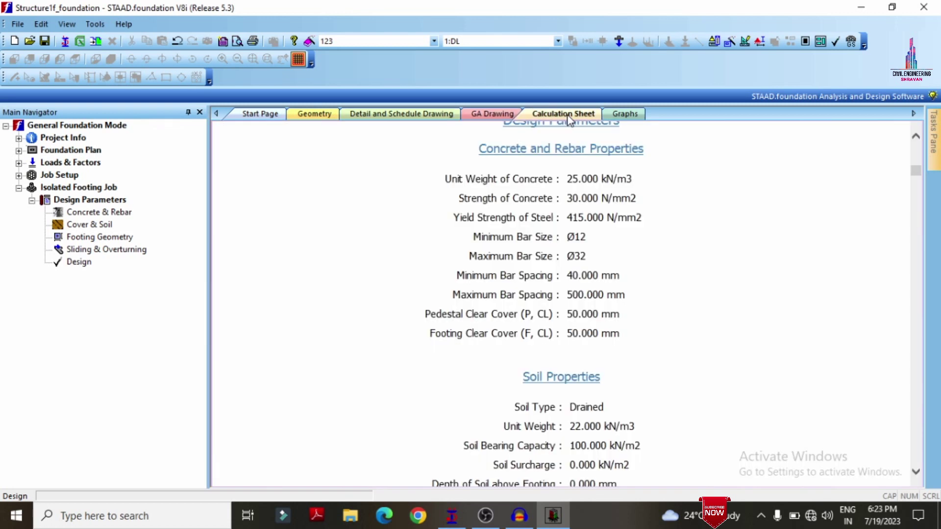
pyautogui.click(616, 114)
# Start saving footing 1's detail drawing to a file, with AutoCAD Drawings R2004 (*.dwg) as the file type.
pyautogui.click(425, 114)
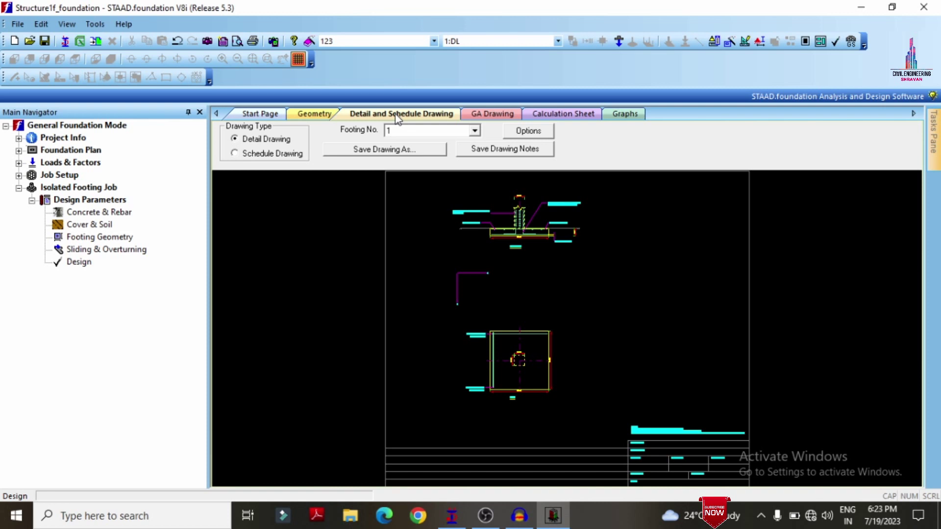
pyautogui.click(404, 152)
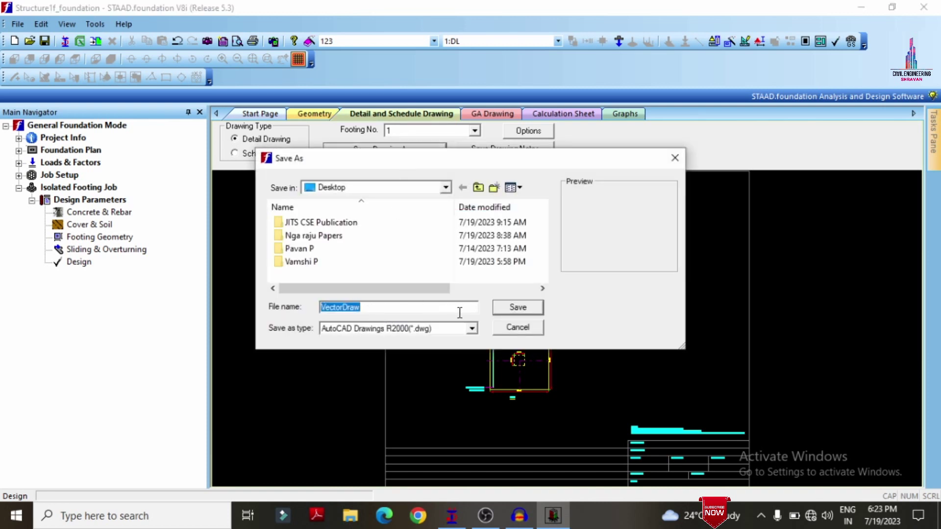
pyautogui.click(416, 332)
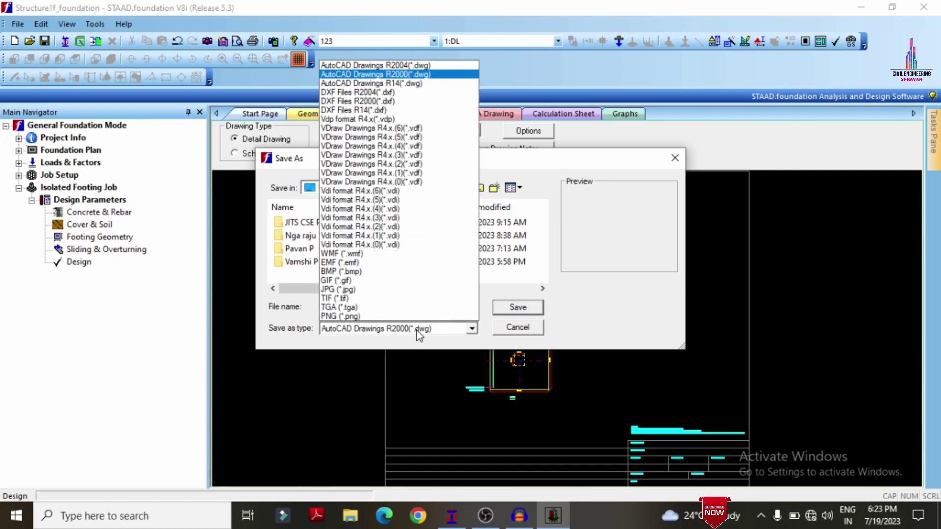
pyautogui.click(375, 67)
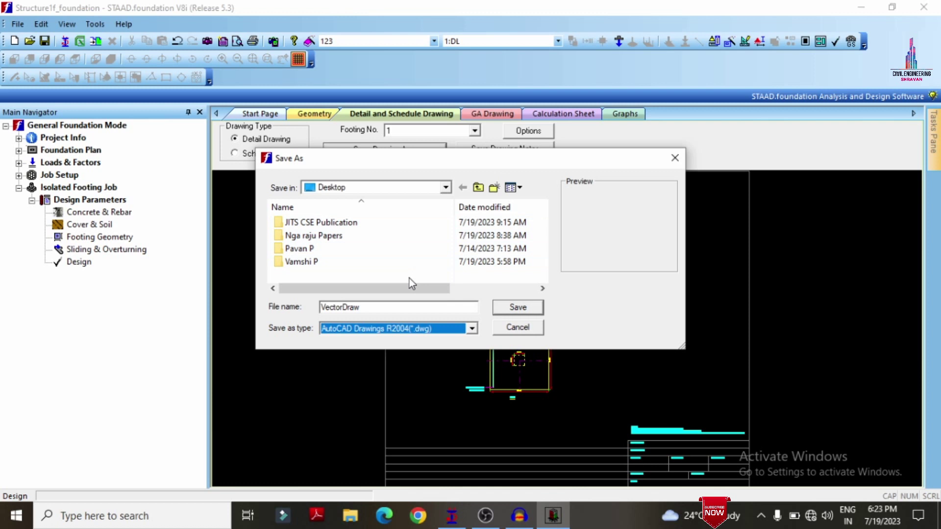
# Name the detail drawing file Iso, save it to the Desktop and accept the auto save.
pyautogui.click(376, 309)
pyautogui.press('BackSpace')
pyautogui.press('BackSpace')
pyautogui.press('BackSpace')
pyautogui.press('BackSpace')
pyautogui.press('BackSpace')
pyautogui.press('BackSpace')
pyautogui.press('BackSpace')
pyautogui.press('BackSpace')
pyautogui.press('BackSpace')
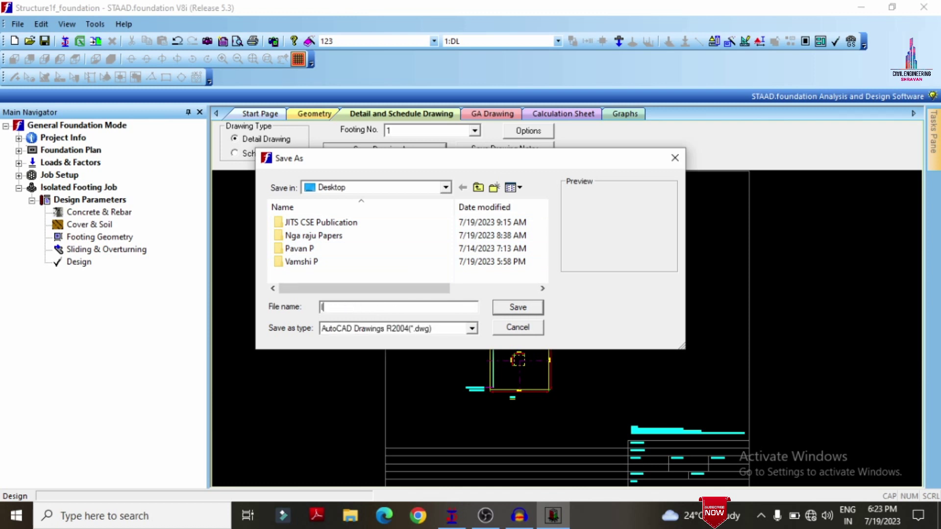
pyautogui.write('Iso')
pyautogui.click(525, 308)
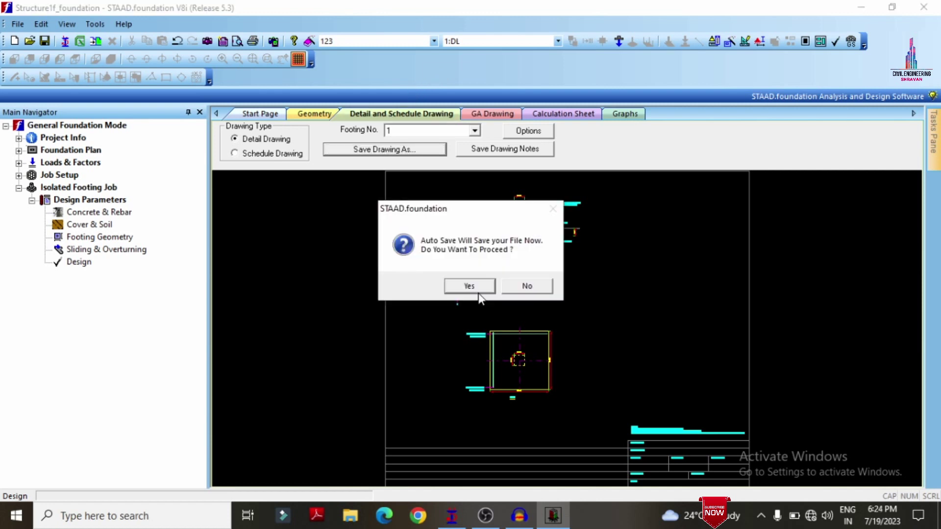
pyautogui.click(471, 284)
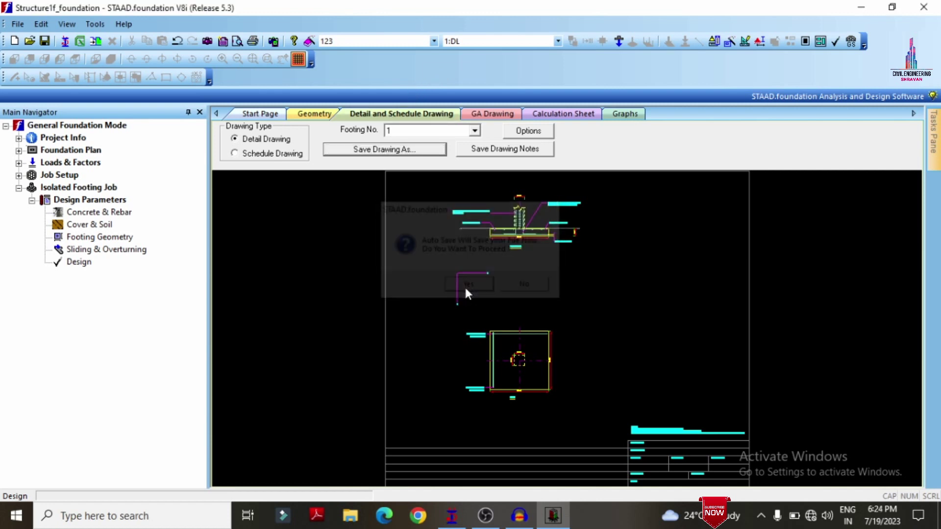
# Save the general arrangement drawing to the Desktop as GA in AutoCAD Drawings R2004 (*.dwg) format.
pyautogui.click(492, 114)
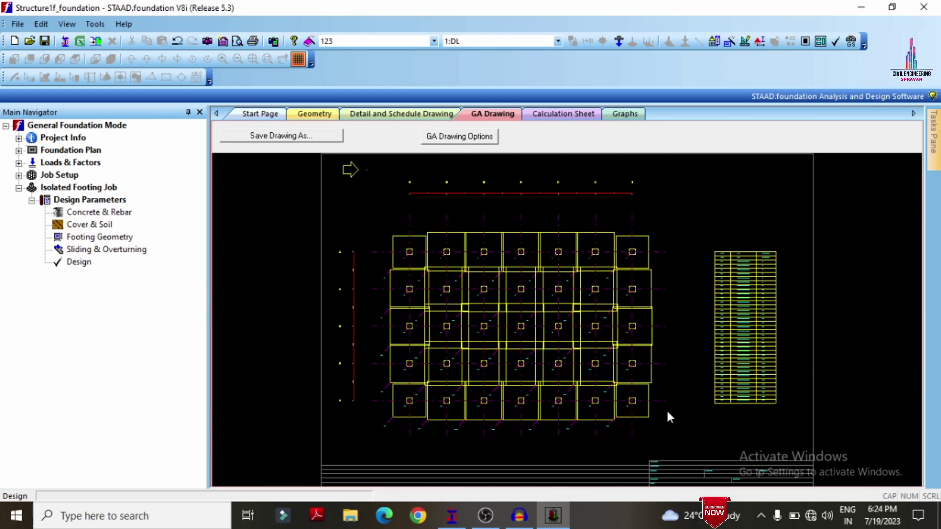
pyautogui.click(300, 136)
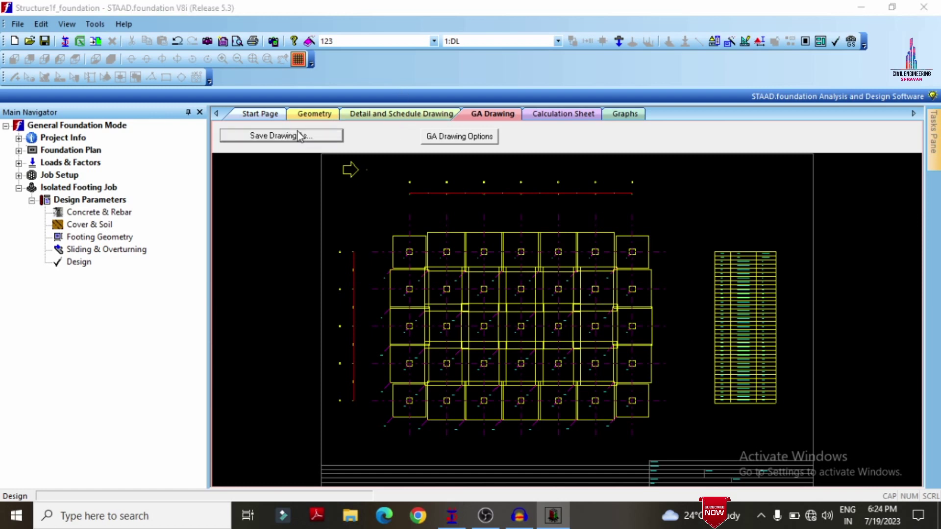
pyautogui.write('GA')
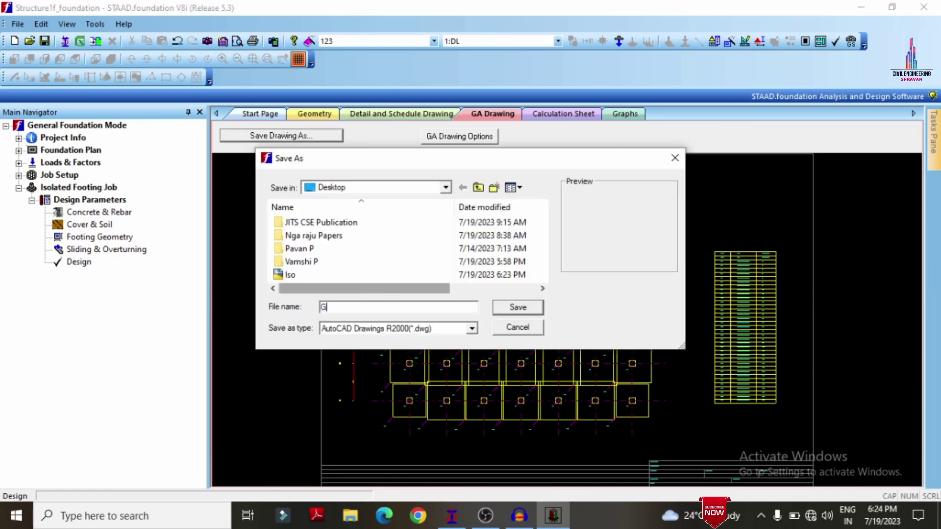
pyautogui.click(448, 333)
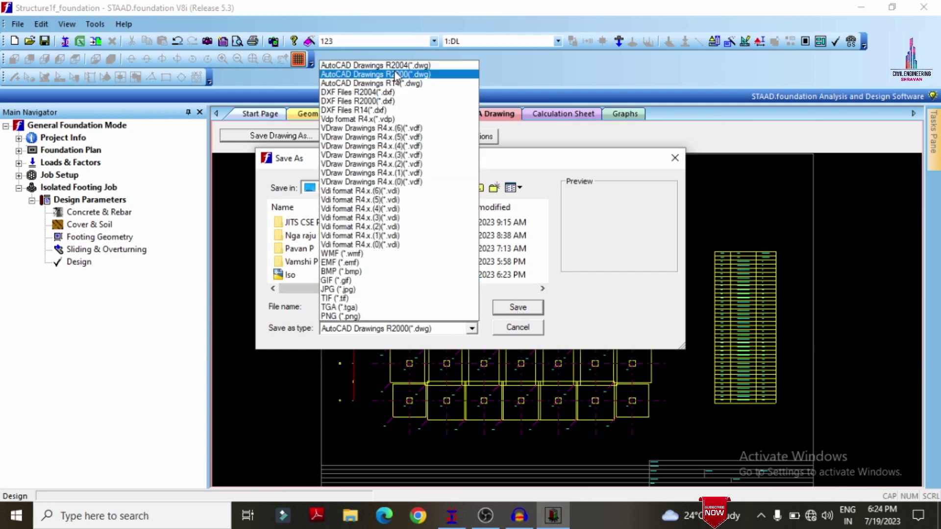
pyautogui.click(396, 66)
pyautogui.click(527, 306)
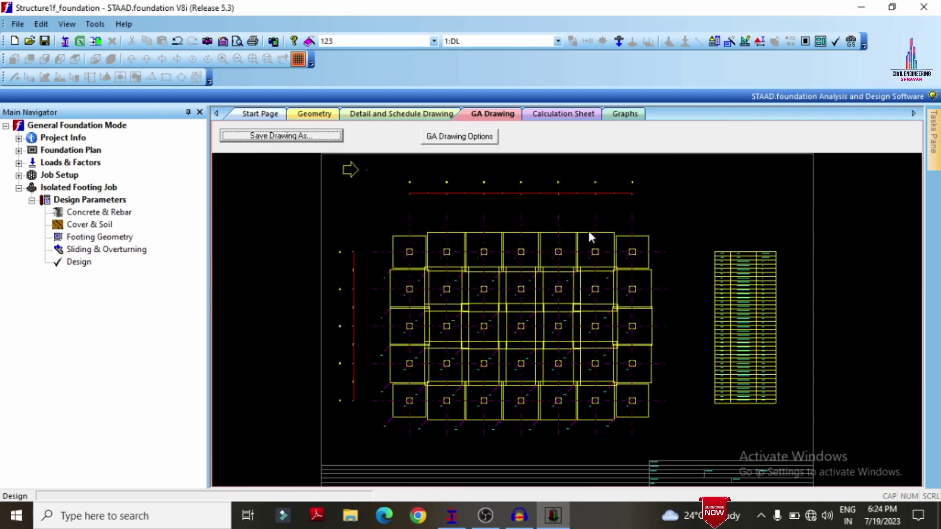
# Switch to the desktop and open the Iso drawing in AutoCAD, continuing to open it as a foreign DWG file.
pyautogui.click(862, 7)
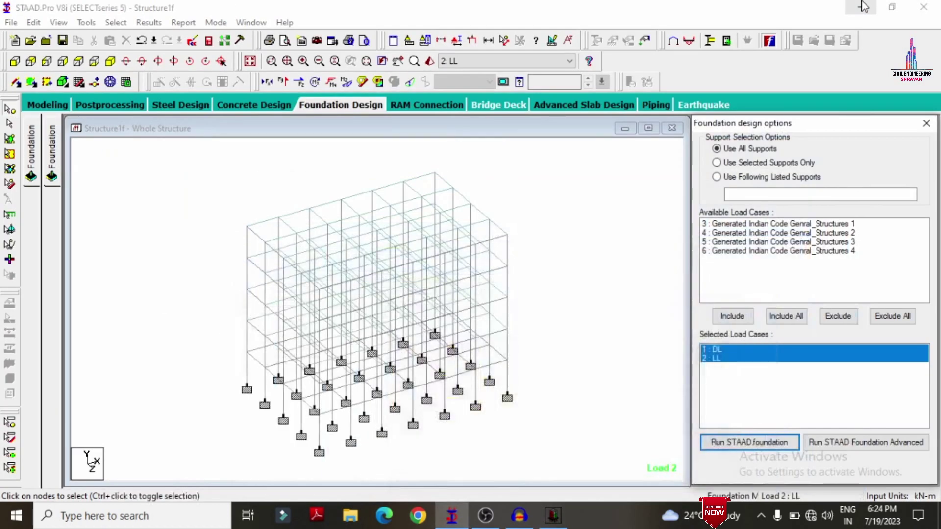
pyautogui.click(863, 7)
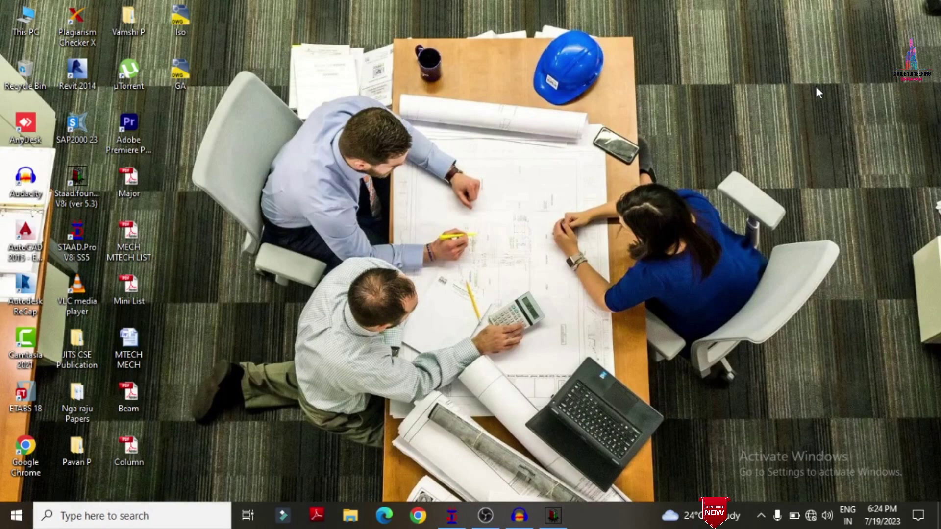
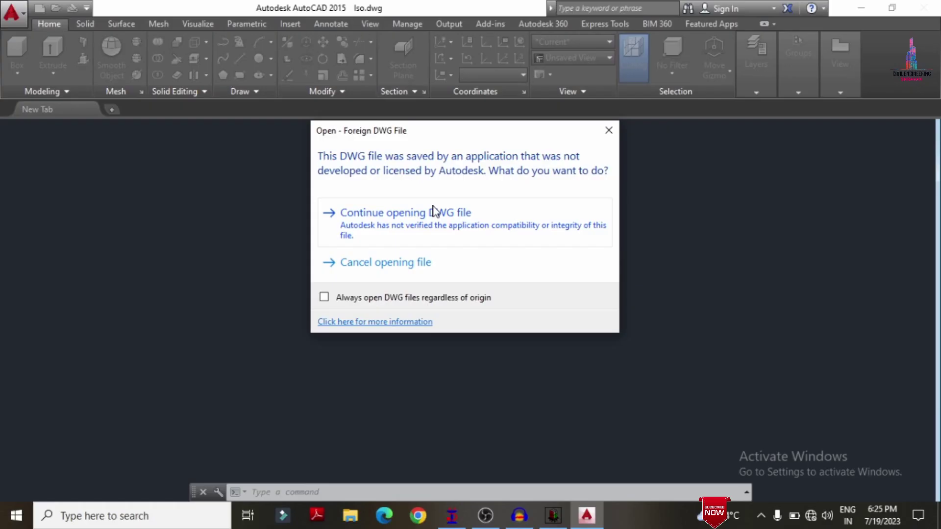
pyautogui.click(422, 218)
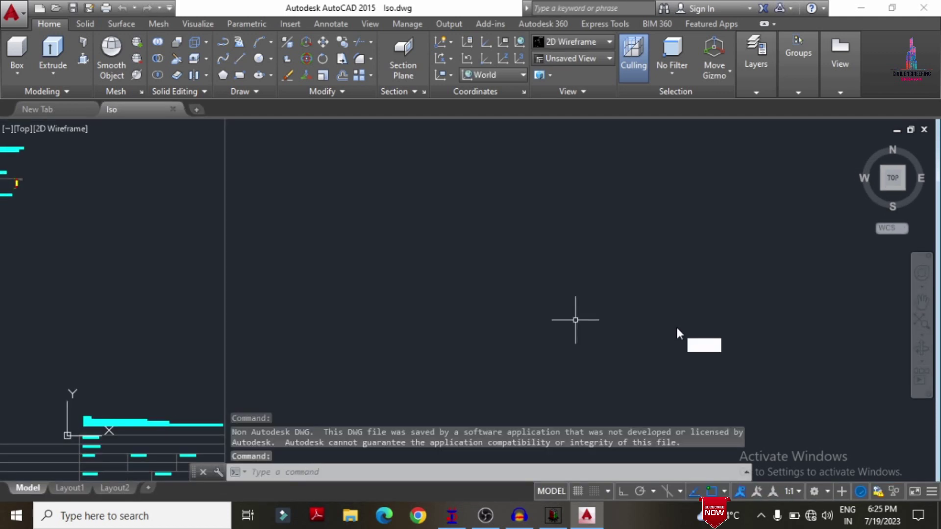
# Fit the whole Iso drawing in view and examine the footing elevation's dimensions and reinforcement labels.
pyautogui.click(922, 322)
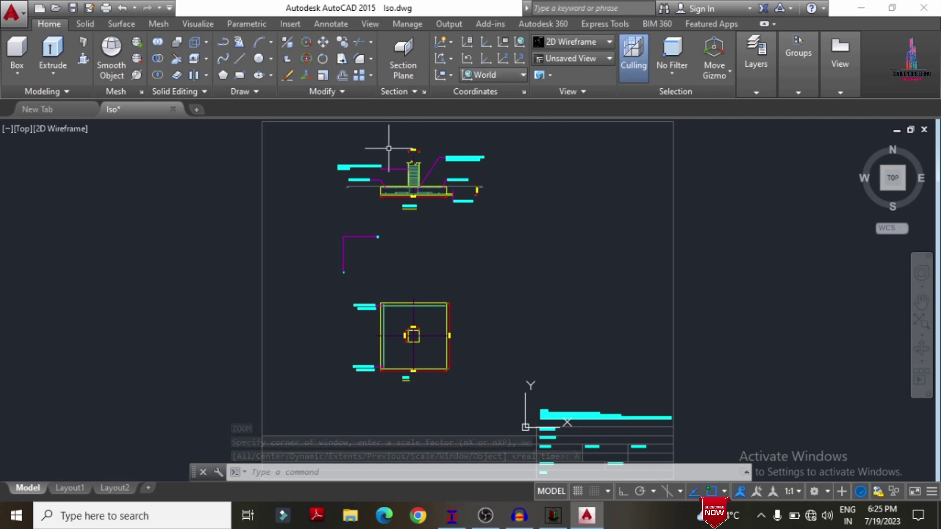
pyautogui.scroll(2, 389, 148)
pyautogui.scroll(5, 388, 148)
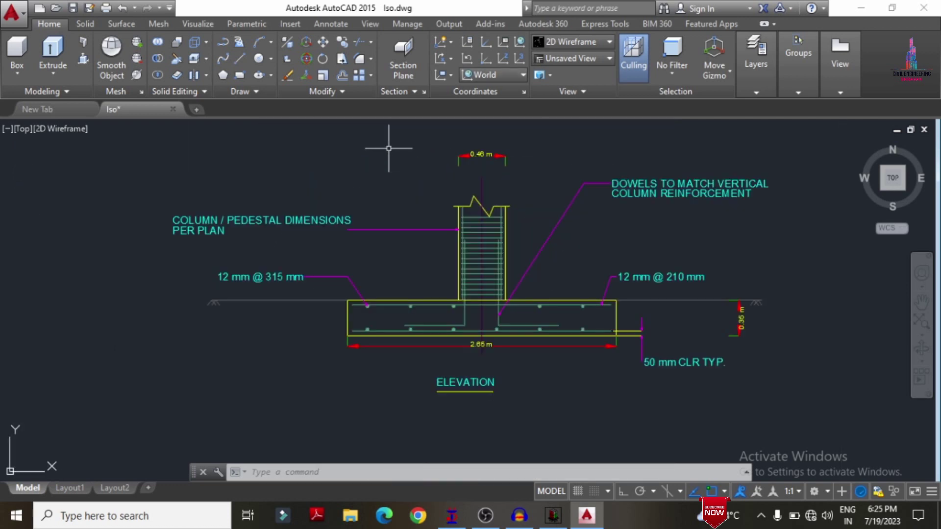
pyautogui.scroll(-2, 388, 148)
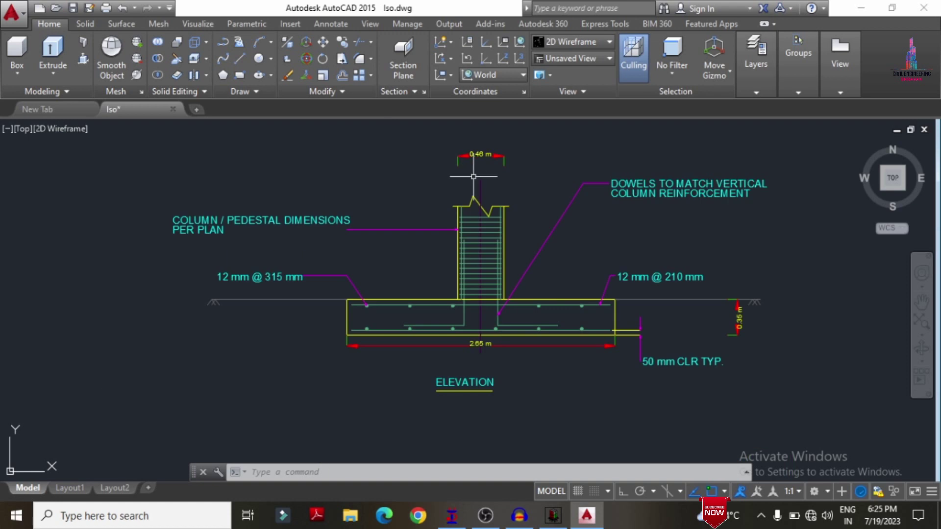
pyautogui.scroll(-2, 473, 176)
pyautogui.scroll(-4, 473, 177)
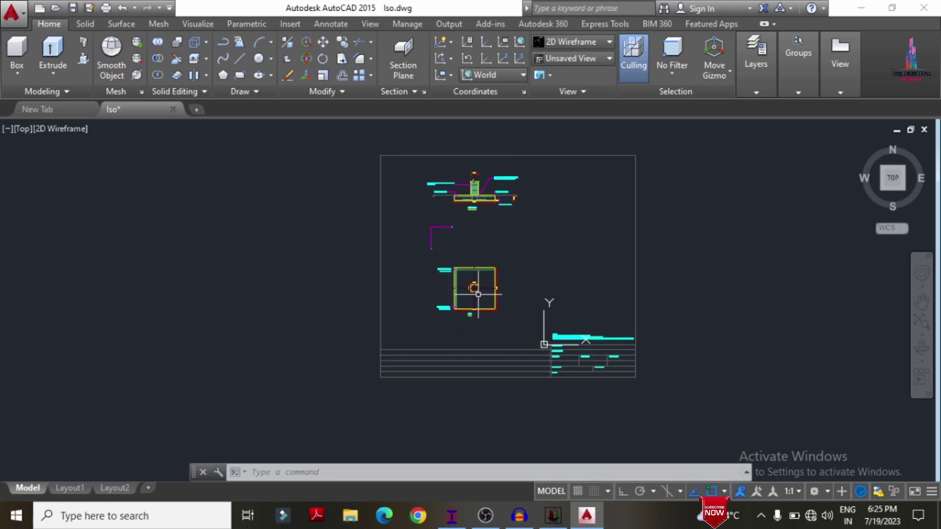
# Erase the L-shaped axis lines between the footing elevation and plan.
pyautogui.click(432, 227)
pyautogui.press('Escape')
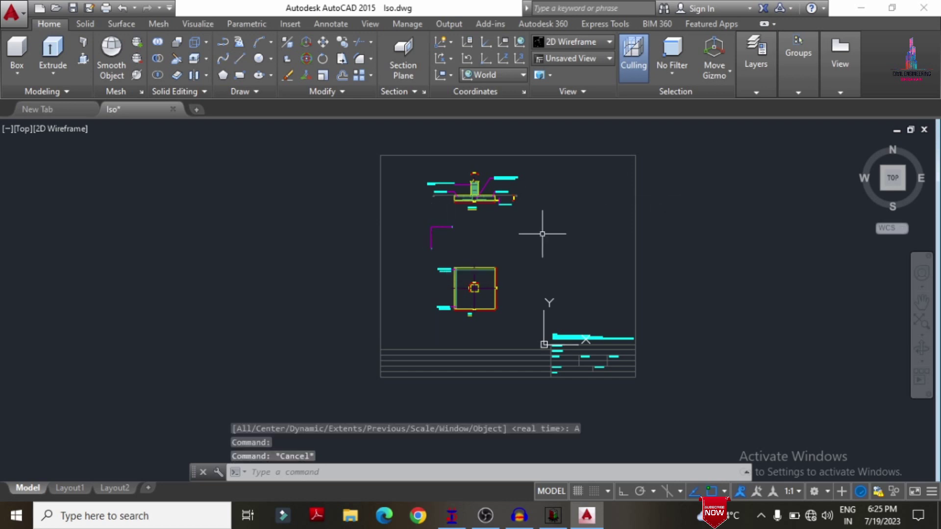
pyautogui.moveTo(542, 233)
pyautogui.mouseDown()
pyautogui.moveTo(402, 214)
pyautogui.moveTo(388, 252)
pyautogui.mouseUp()
pyautogui.press('Delete')
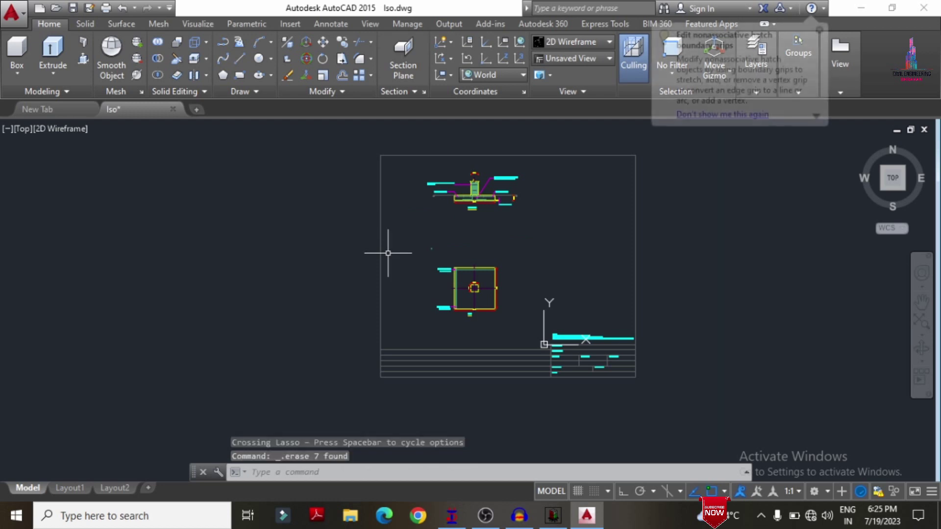
# Erase the sheet border and the horizontal lines beside the title block.
pyautogui.moveTo(524, 411); pyautogui.dragTo(319, 307)
pyautogui.press('Delete')
pyautogui.moveTo(713, 265); pyautogui.dragTo(578, 146)
pyautogui.press('Delete')
pyautogui.press('Escape')
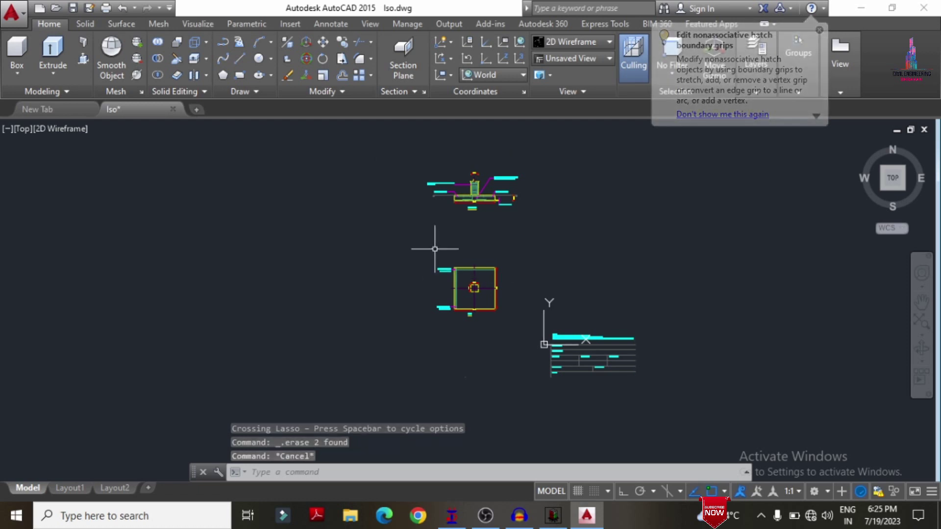
# Erase the stray object beside the footing views and the title block's grid lines with their entries.
pyautogui.moveTo(435, 224)
pyautogui.mouseDown()
pyautogui.moveTo(443, 260)
pyautogui.moveTo(431, 247)
pyautogui.mouseUp()
pyautogui.press('Delete')
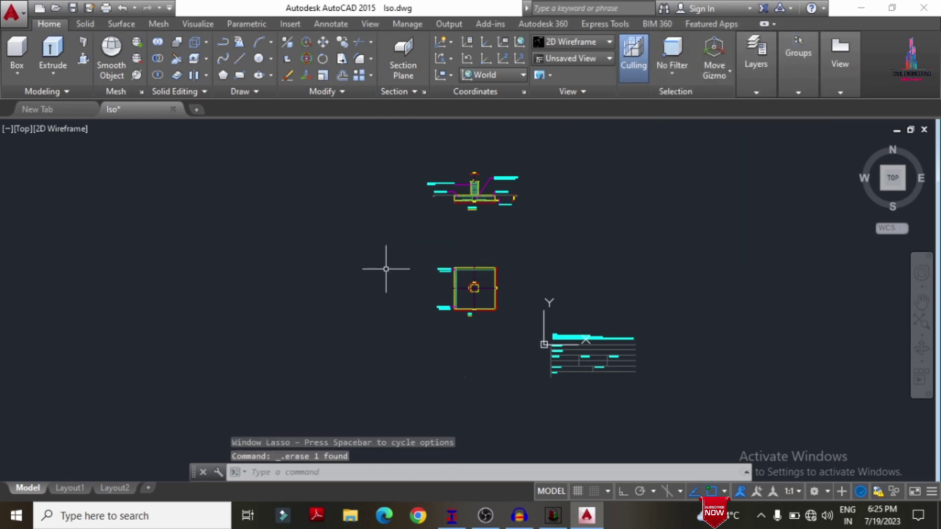
pyautogui.moveTo(692, 382)
pyautogui.mouseDown()
pyautogui.moveTo(631, 340)
pyautogui.moveTo(577, 354)
pyautogui.moveTo(504, 398)
pyautogui.mouseUp()
pyautogui.press('Delete')
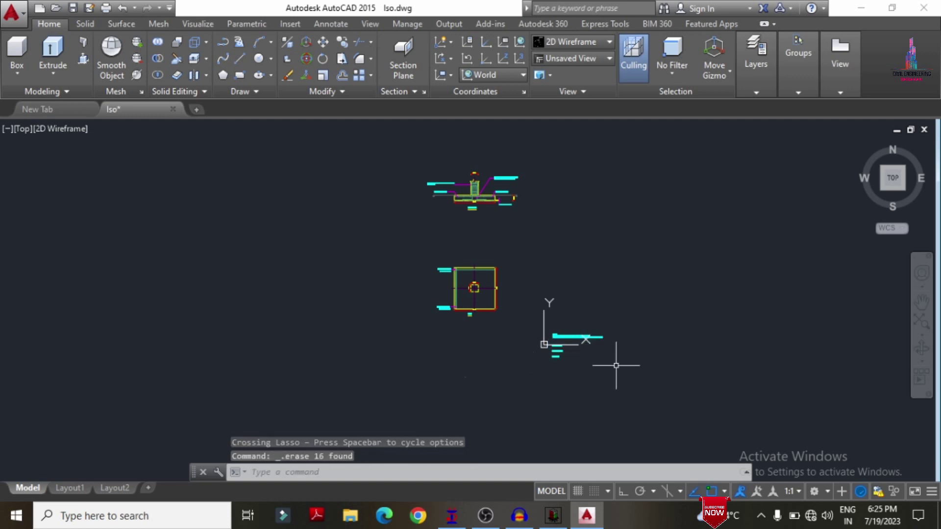
# Erase the three leftover title block labels beneath the notes and the stray object below the footing plan.
pyautogui.scroll(8, 616, 368)
pyautogui.moveTo(162, 211); pyautogui.dragTo(150, 383)
pyautogui.press('Delete')
pyautogui.scroll(-5, 150, 383)
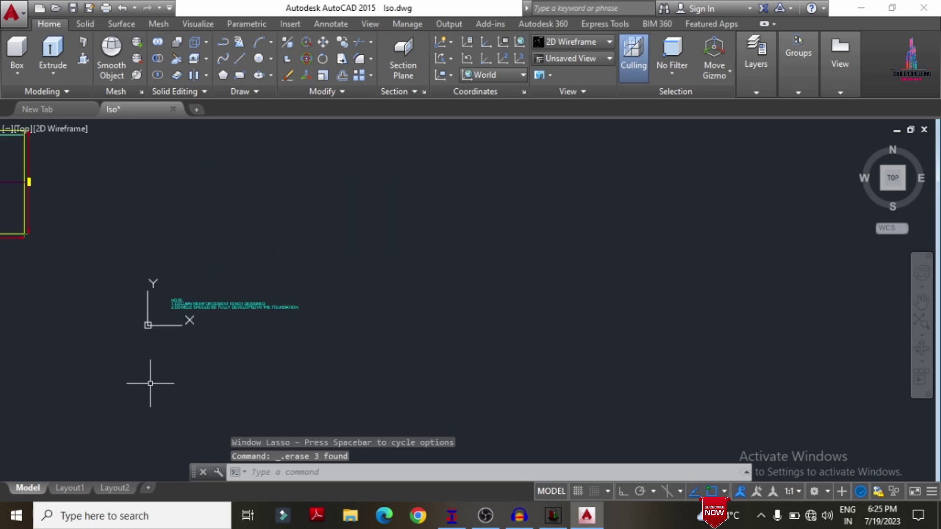
pyautogui.scroll(-4, 488, 261)
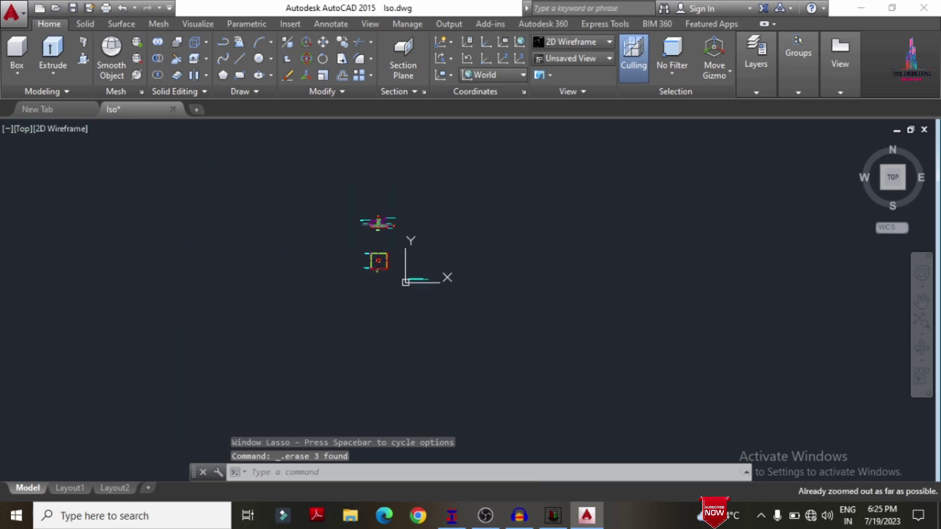
pyautogui.press('Escape')
pyautogui.moveTo(360, 266)
pyautogui.mouseDown()
pyautogui.moveTo(358, 285)
pyautogui.moveTo(401, 312)
pyautogui.moveTo(285, 339)
pyautogui.mouseUp()
pyautogui.press('Delete')
# Move the footing plan with its labels straight up to sit just below the elevation, using the column centre as base point.
pyautogui.write('m')
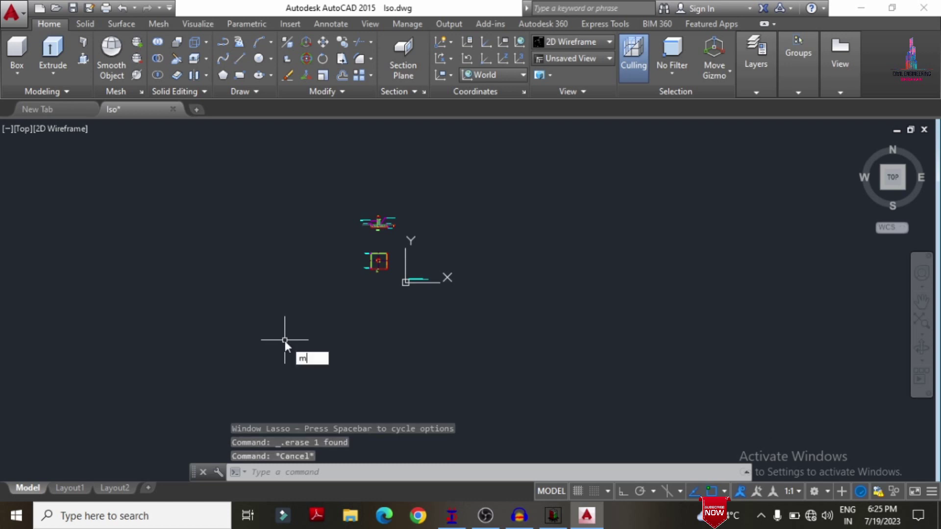
pyautogui.press('Return')
pyautogui.moveTo(348, 238)
pyautogui.mouseDown()
pyautogui.moveTo(399, 241)
pyautogui.moveTo(405, 256)
pyautogui.moveTo(397, 287)
pyautogui.moveTo(354, 294)
pyautogui.mouseUp()
pyautogui.press('Return')
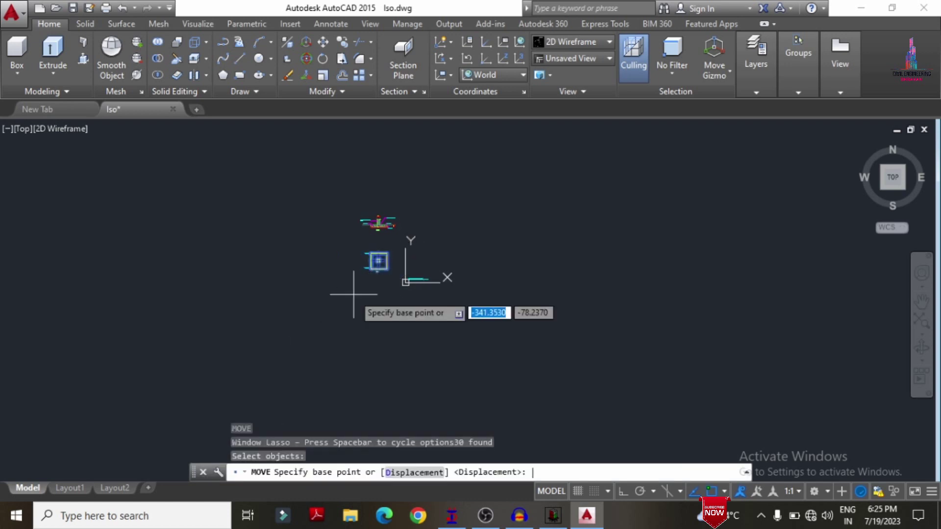
pyautogui.scroll(4, 378, 218)
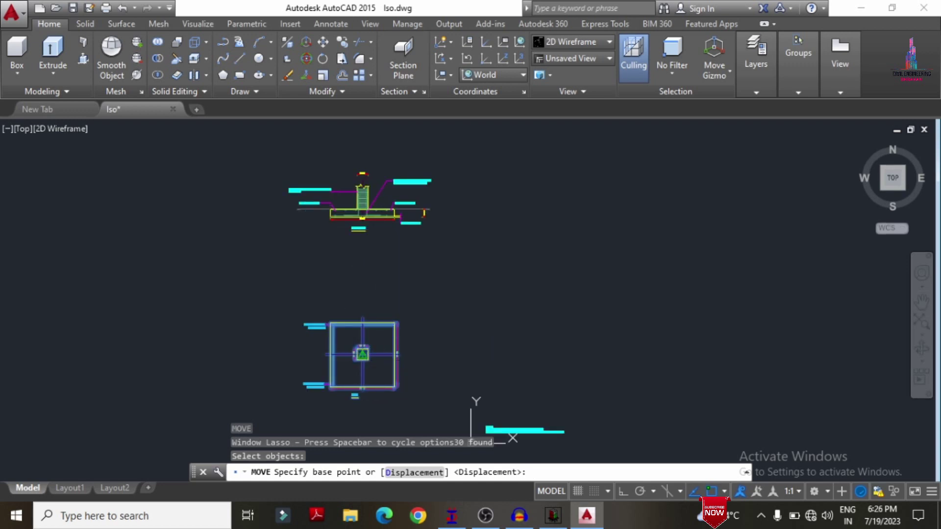
pyautogui.click(363, 354)
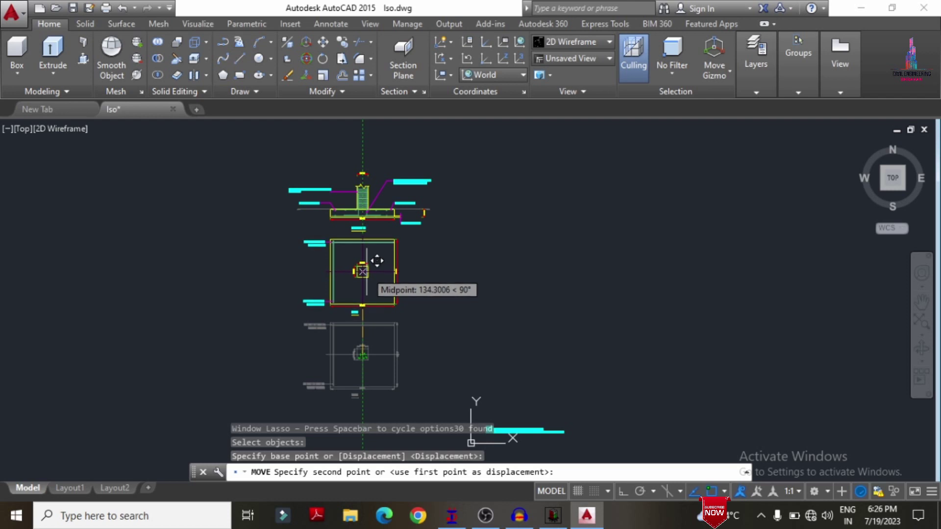
pyautogui.click(377, 261)
pyautogui.press('Escape')
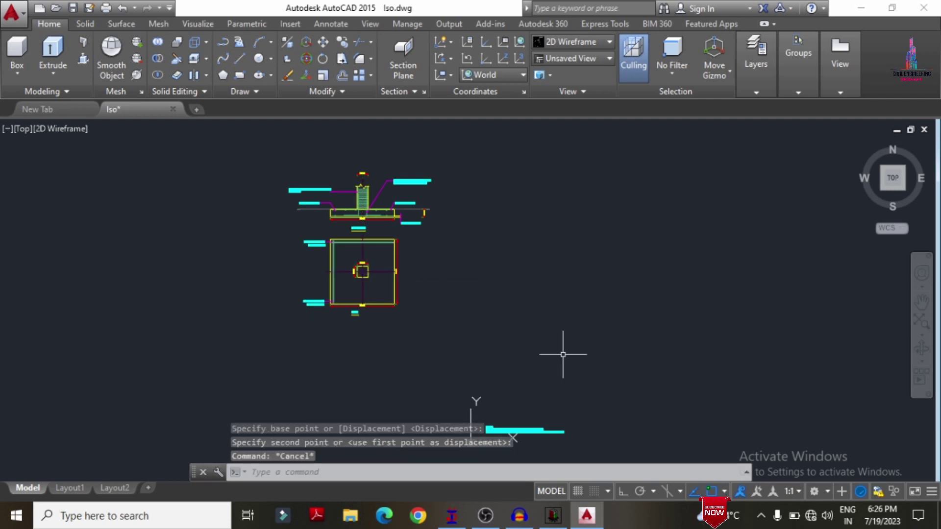
# Move the three lines of notes to just below the footing plan's title.
pyautogui.press('Return')
pyautogui.moveTo(469, 382)
pyautogui.mouseDown()
pyautogui.moveTo(626, 409)
pyautogui.moveTo(645, 437)
pyautogui.mouseUp()
pyautogui.press('Return')
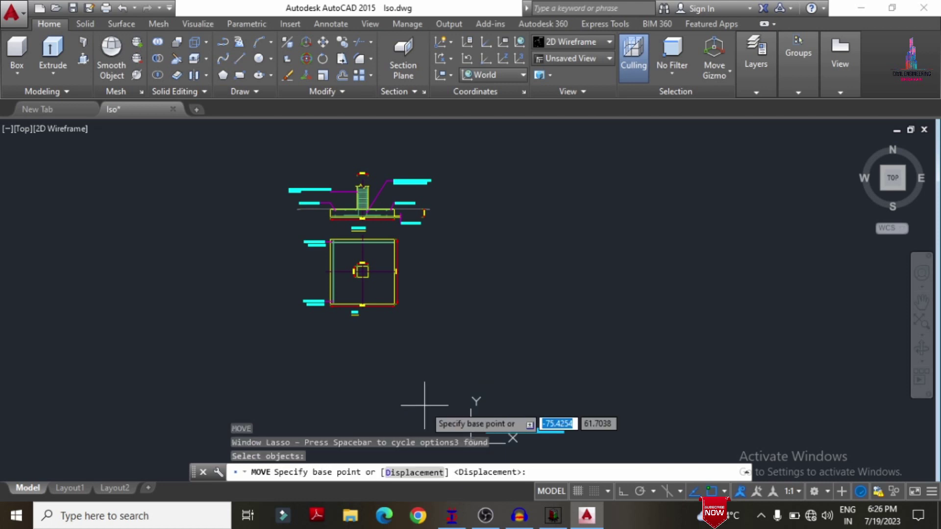
pyautogui.click(471, 441)
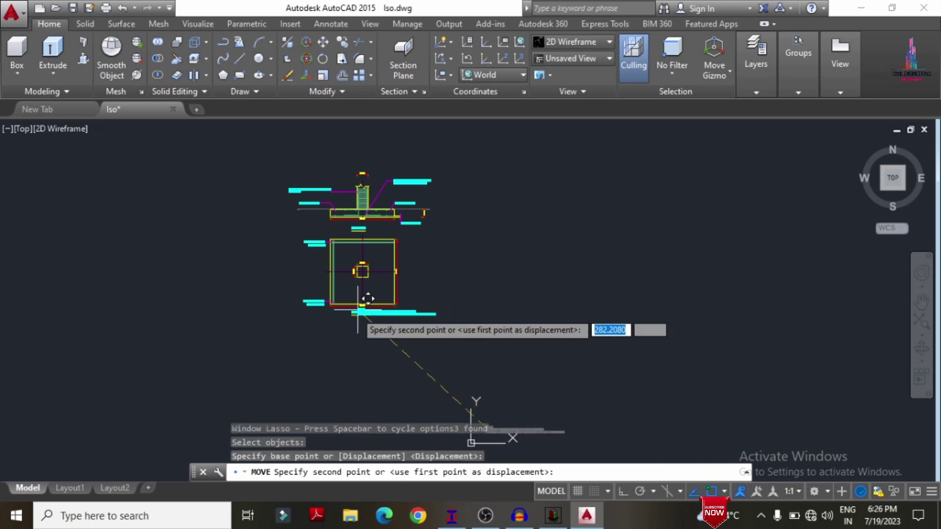
pyautogui.click(374, 311)
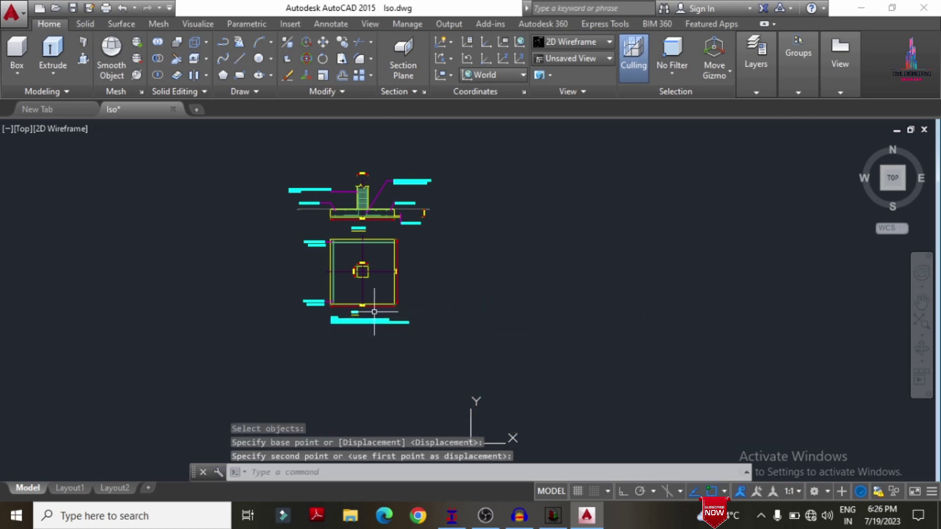
pyautogui.press('Escape')
# Fit the whole drawing in view, check how it appears on Layout1 and Layout2, and return to model space.
pyautogui.write('z')
pyautogui.press('Return')
pyautogui.scroll(3, 505, 277)
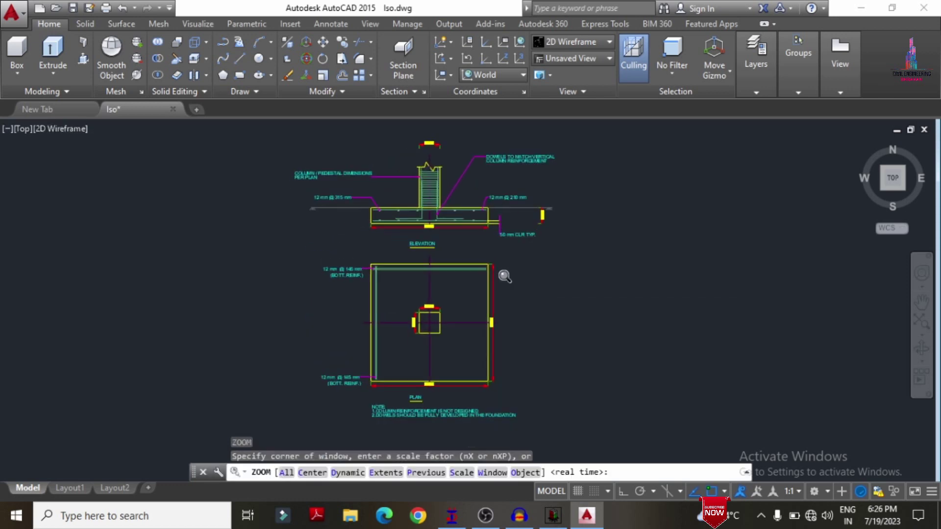
pyautogui.write('a')
pyautogui.press('Return')
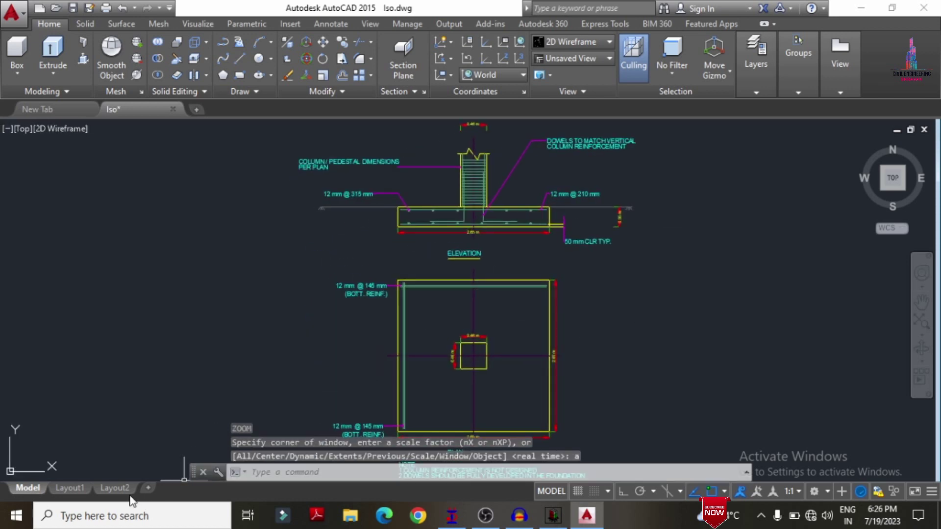
pyautogui.click(68, 488)
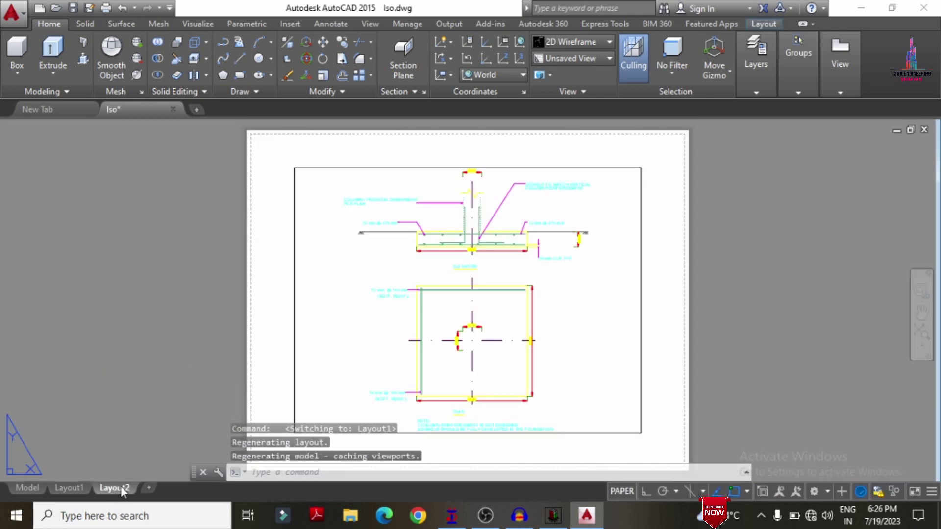
pyautogui.click(117, 487)
pyautogui.click(16, 485)
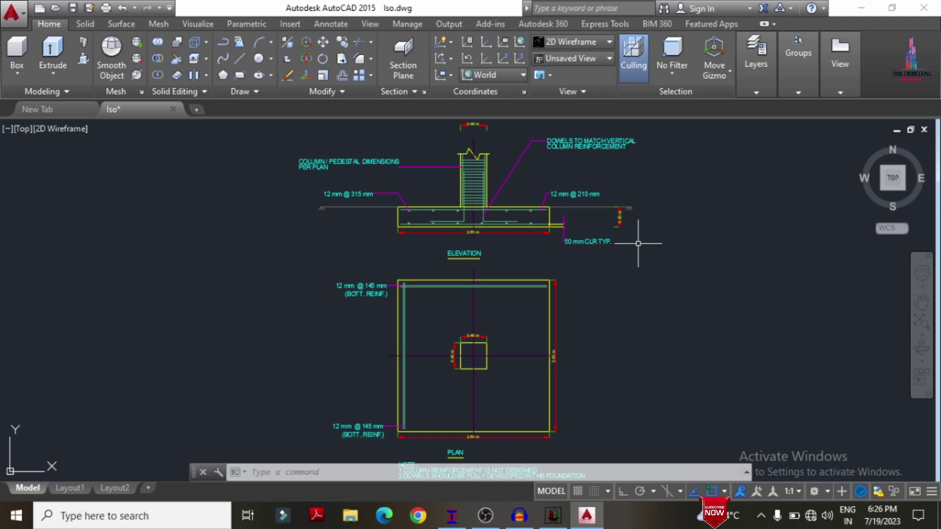
# Set the color of all objects in the Iso drawing to White and clear the selection.
pyautogui.hotkey('ctrl', 'a')
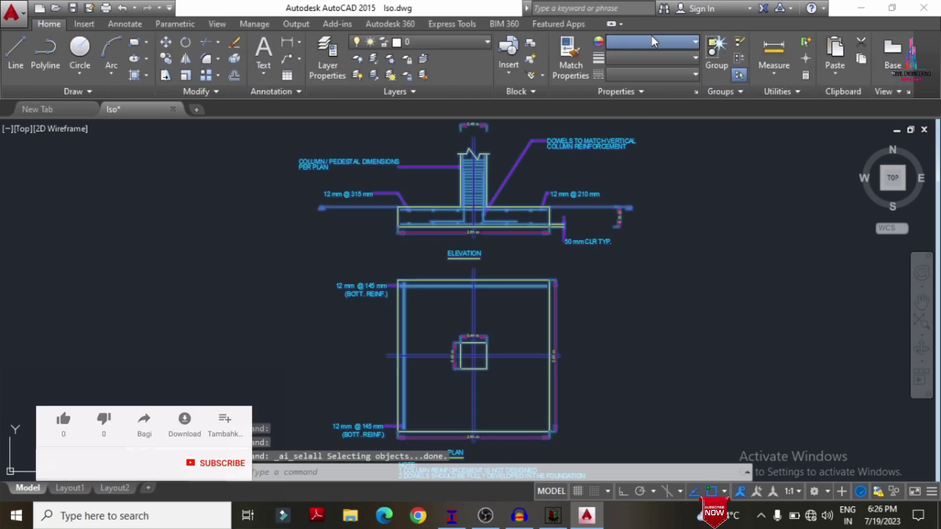
pyautogui.click(652, 40)
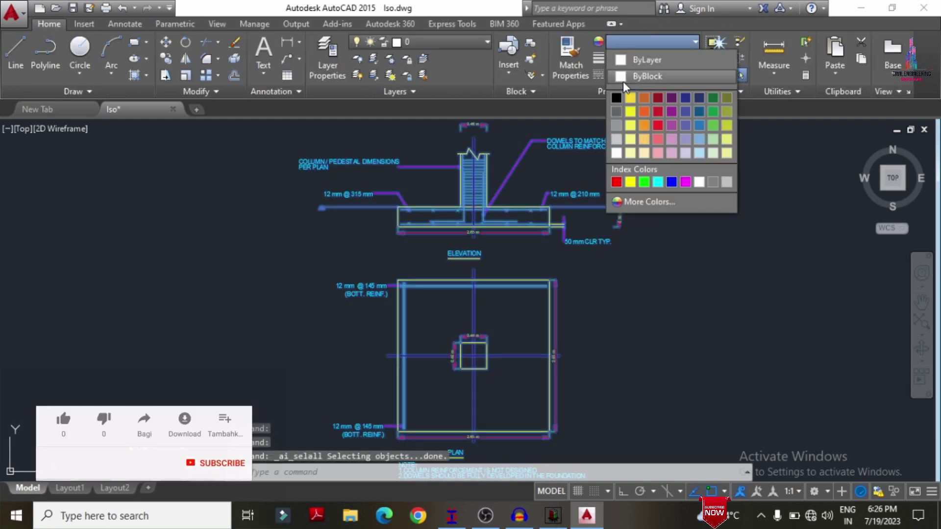
pyautogui.click(700, 181)
pyautogui.click(722, 305)
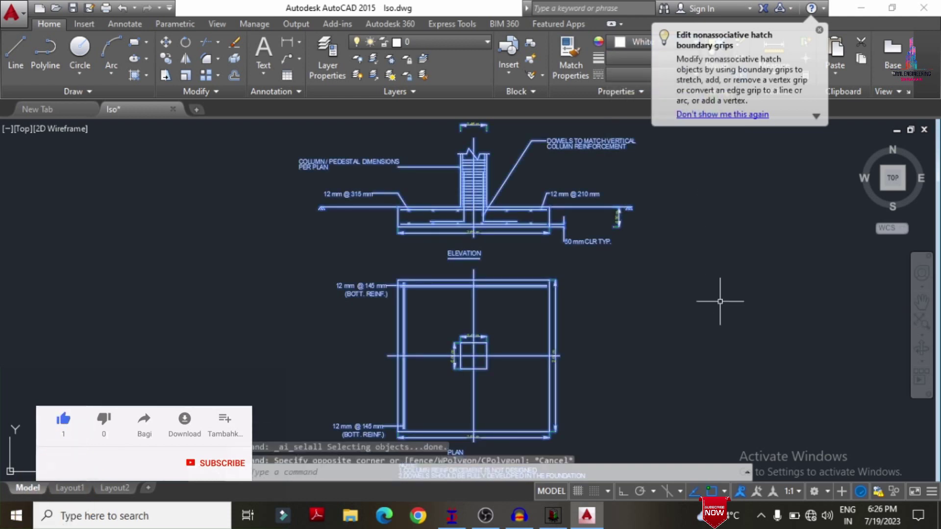
pyautogui.press('Escape')
pyautogui.press('Escape')
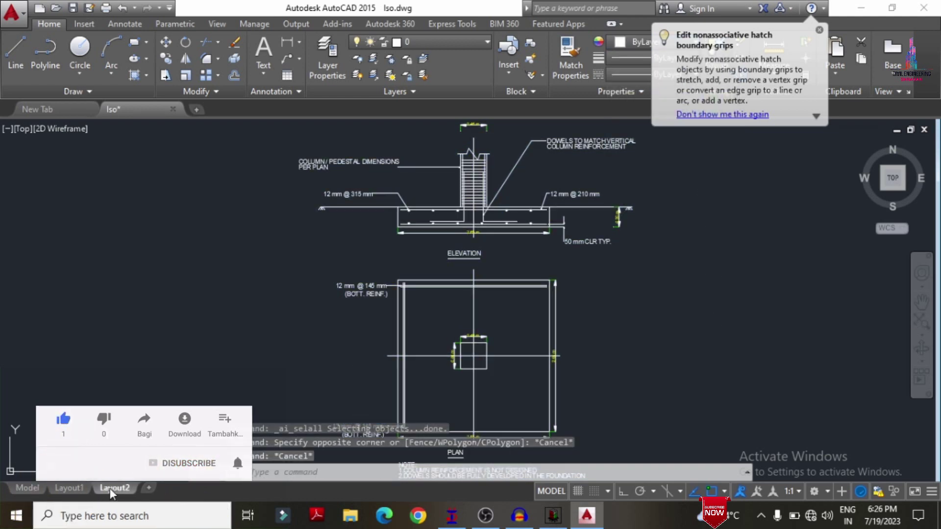
# Export Layout2 of the Iso drawing to the desktop as Iso.pdf.
pyautogui.click(111, 488)
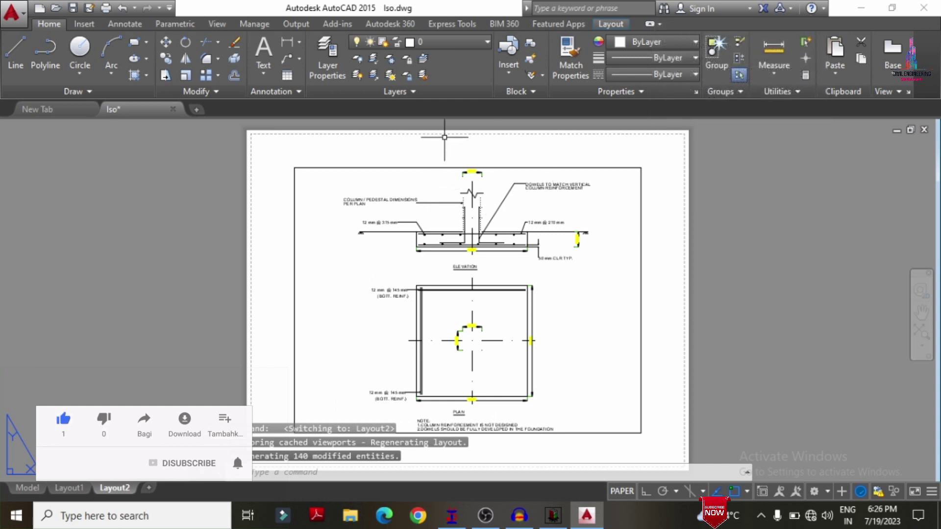
pyautogui.click(15, 19)
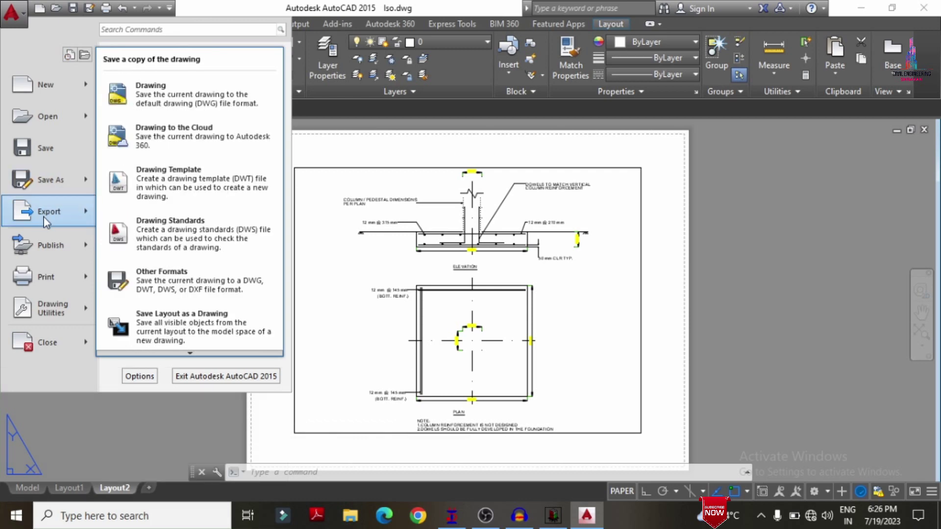
pyautogui.moveTo(46, 222)
pyautogui.click(151, 216)
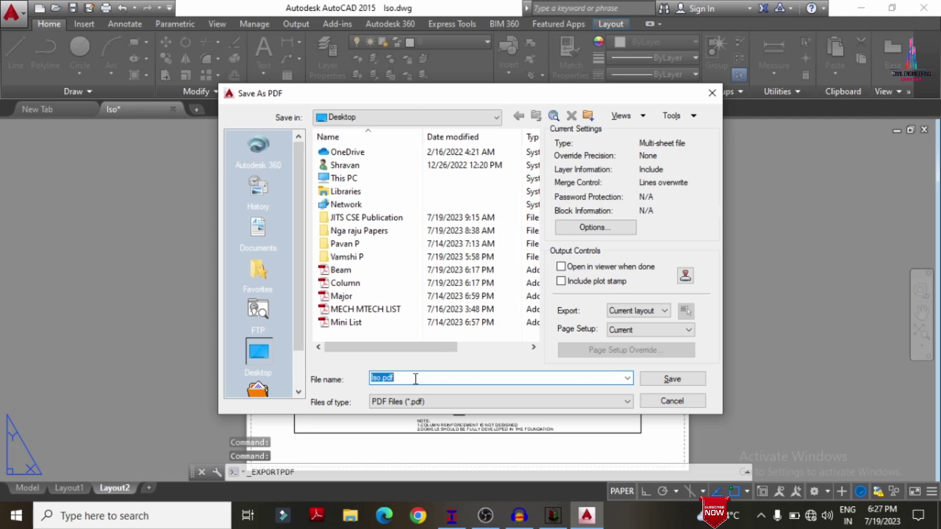
pyautogui.click(420, 378)
pyautogui.doubleClick(413, 377)
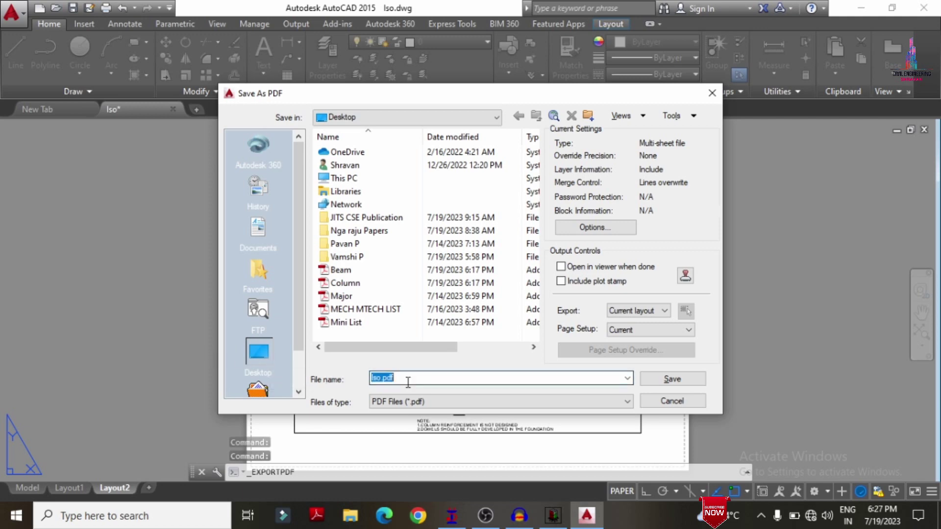
pyautogui.click(660, 377)
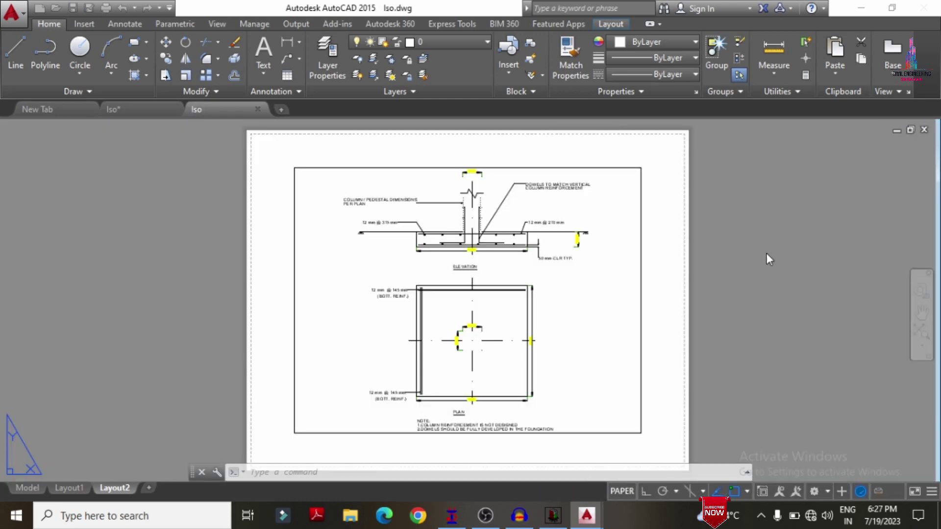
# Switch to the desktop, open the Iso PDF in Adobe Reader and examine the footing elevation up close.
pyautogui.click(863, 8)
pyautogui.doubleClick(183, 285)
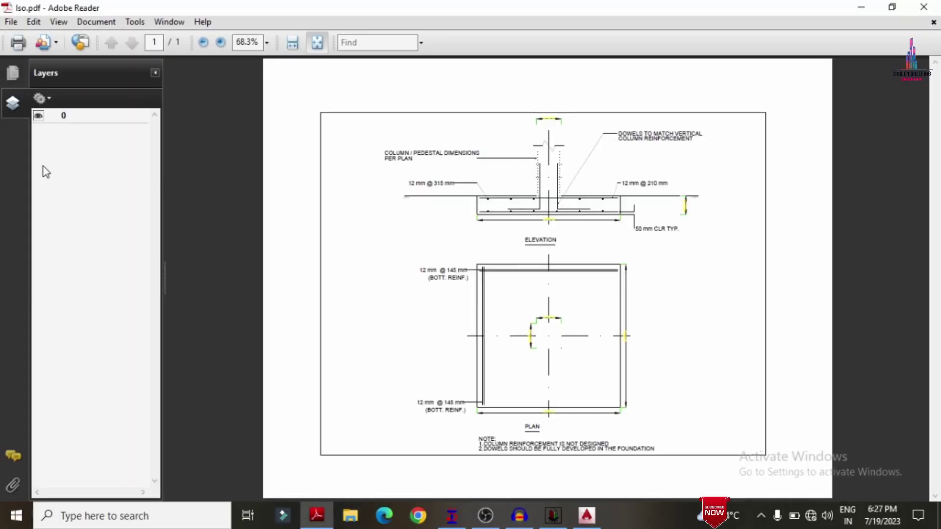
pyautogui.keyDown('ctrl'); pyautogui.scroll(3, 530, 161); pyautogui.keyUp('ctrl')
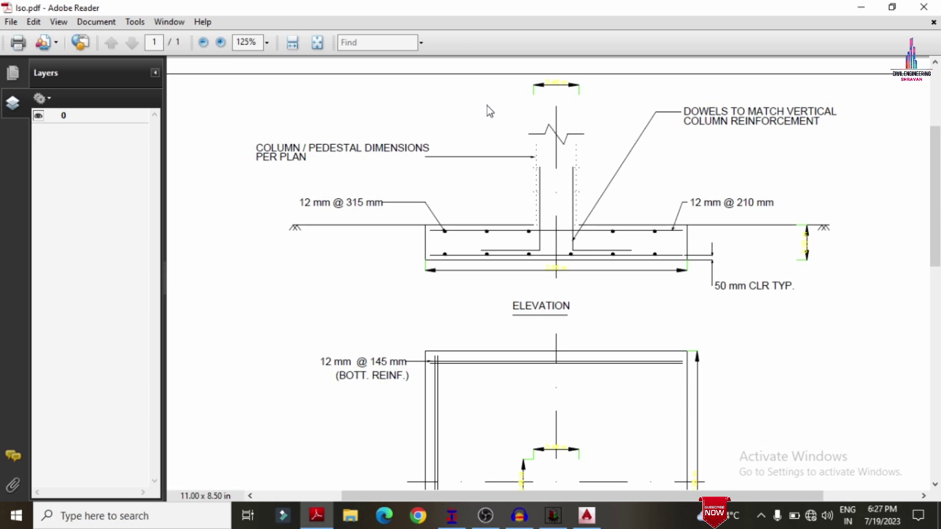
pyautogui.keyDown('ctrl'); pyautogui.scroll(1, 487, 107); pyautogui.keyUp('ctrl')
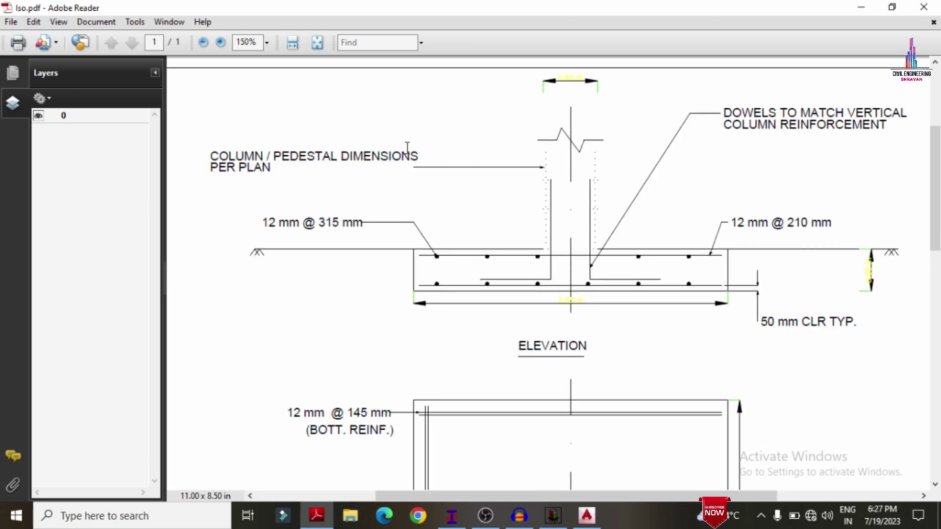
pyautogui.click(866, 6)
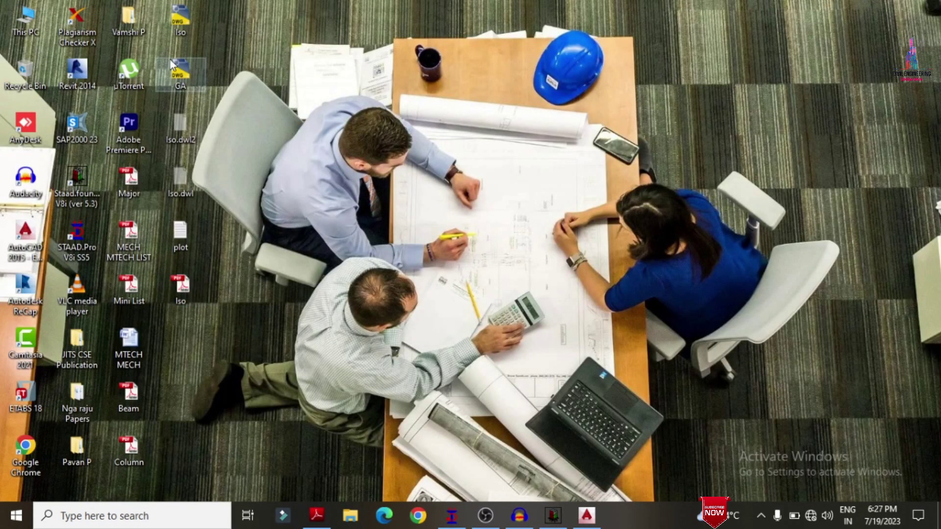
# Open the GA drawing from the desktop in AutoCAD, continuing as a foreign DWG file, and zoom to its extents.
pyautogui.doubleClick(181, 72)
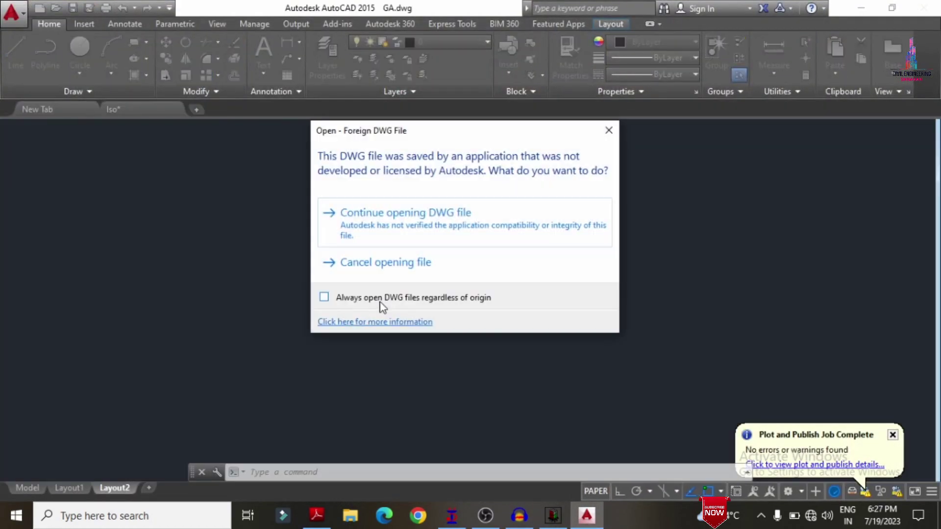
pyautogui.click(416, 231)
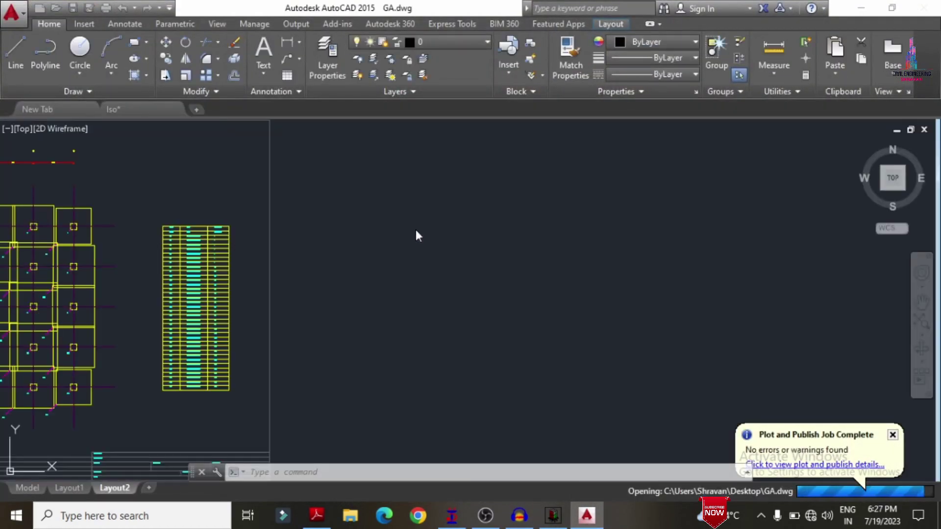
pyautogui.scroll(-8, 415, 227)
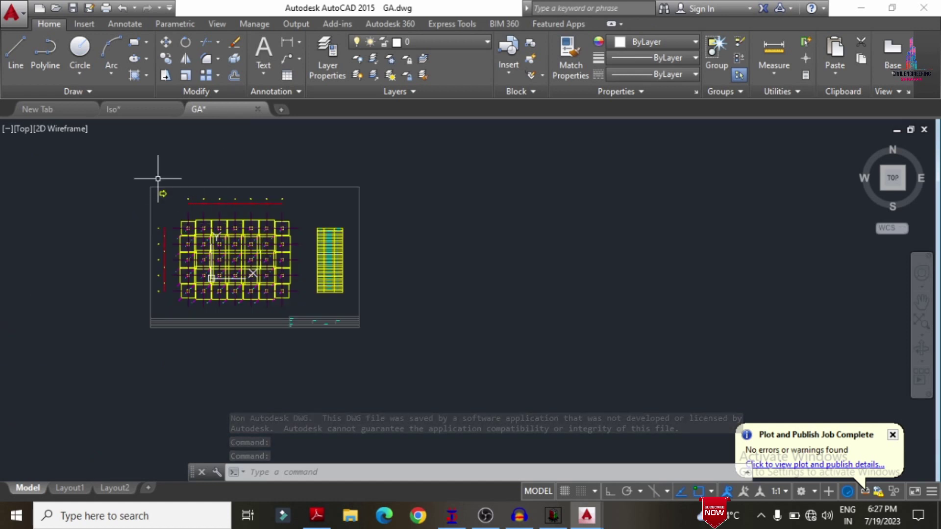
pyautogui.write('z')
pyautogui.press('Return')
pyautogui.write('e')
pyautogui.press('Return')
# Set the color of all objects in the GA drawing to White.
pyautogui.hotkey('ctrl', 'a')
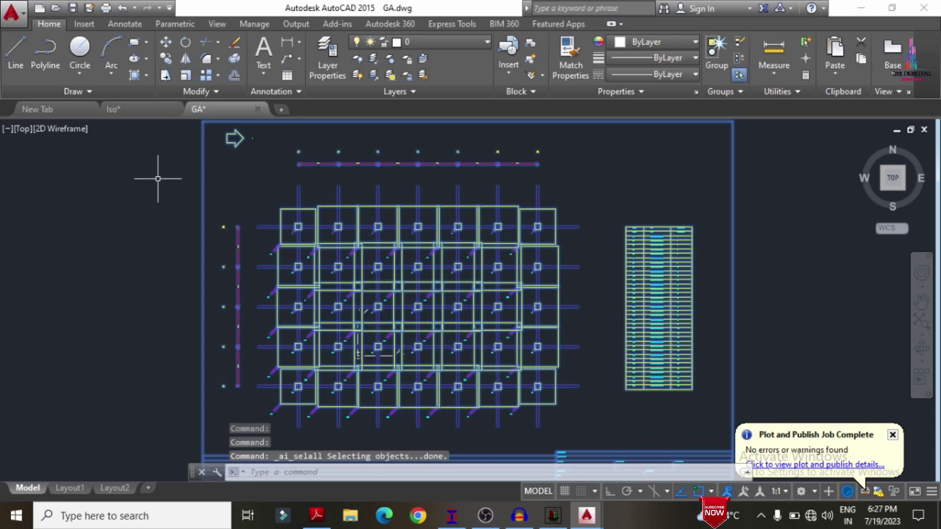
pyautogui.click(628, 40)
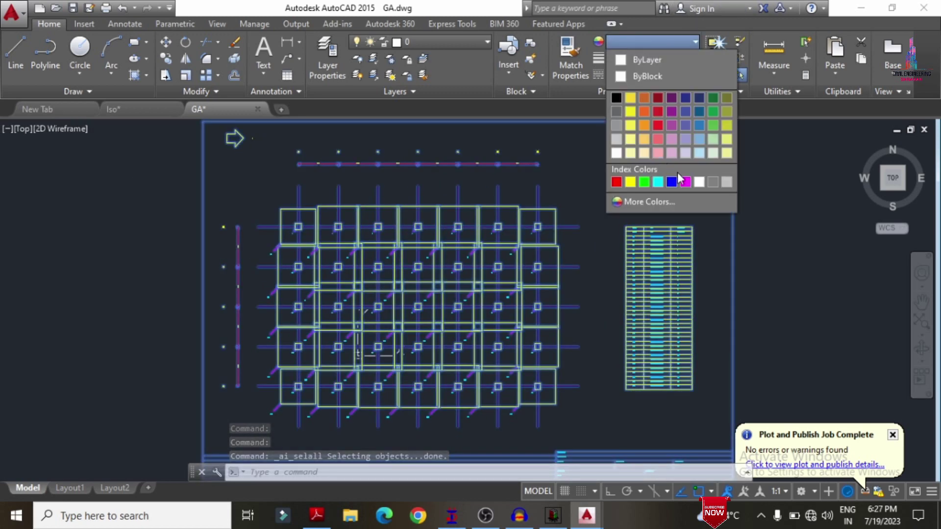
pyautogui.click(699, 182)
pyautogui.click(806, 226)
pyautogui.press('Escape')
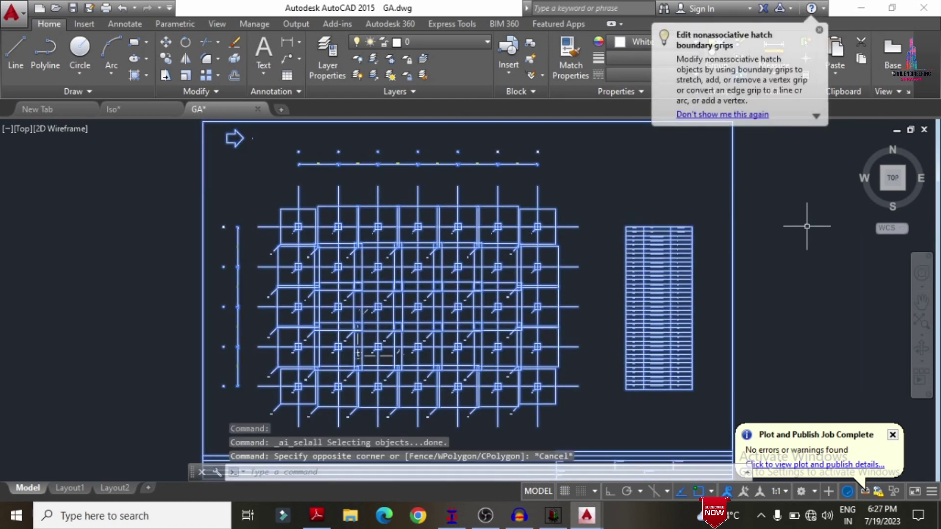
# Clear the selection and export Layout2 of the GA drawing to the desktop as GA.pdf.
pyautogui.press('Escape')
pyautogui.press('Escape')
pyautogui.click(114, 487)
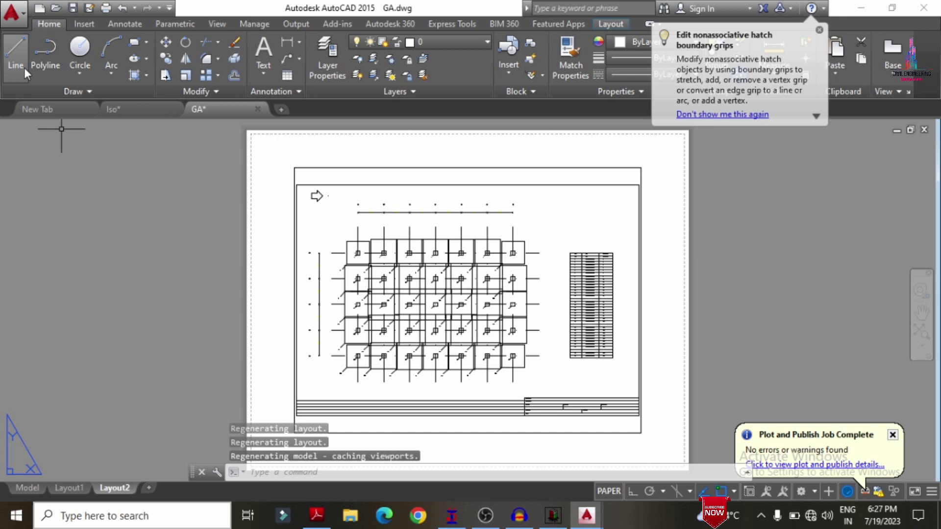
pyautogui.click(13, 17)
pyautogui.moveTo(47, 220)
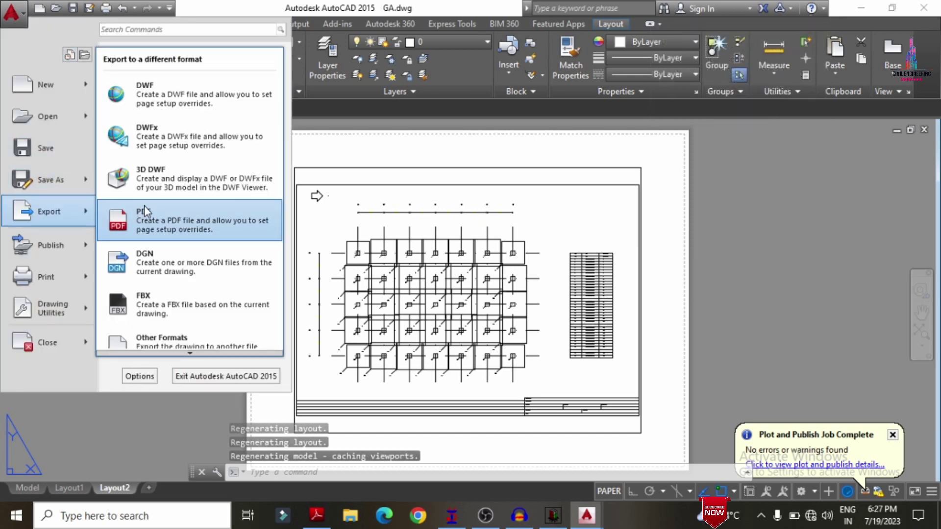
pyautogui.click(148, 208)
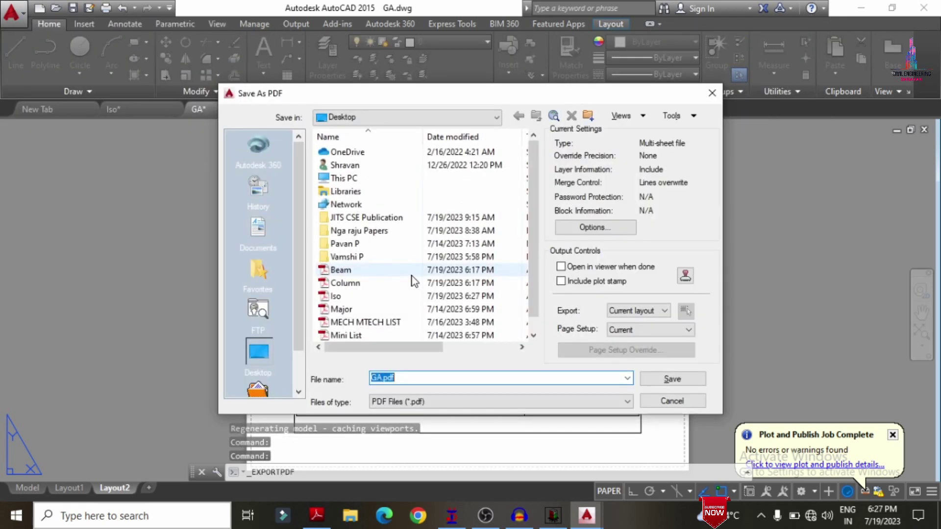
pyautogui.press('Return')
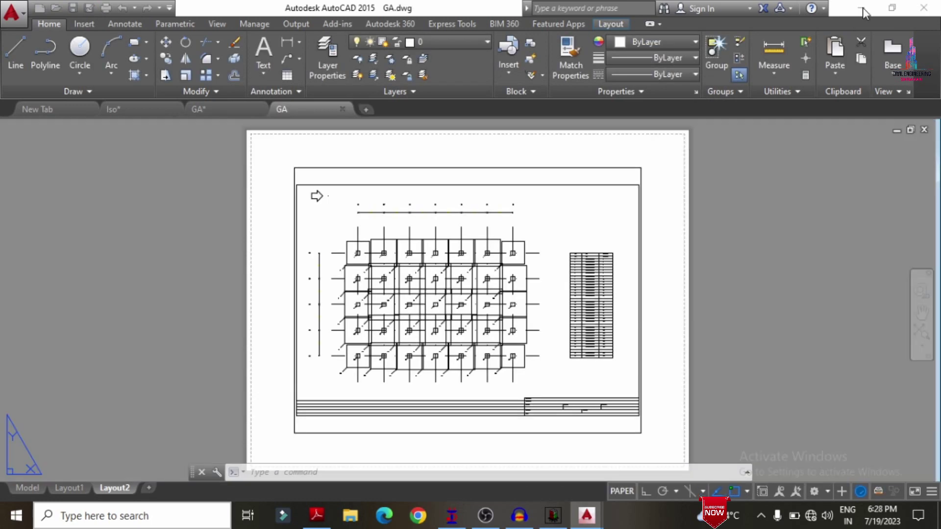
# Switch to the desktop, open the GA PDF in Adobe Reader and collapse the layer list beside the page.
pyautogui.click(864, 9)
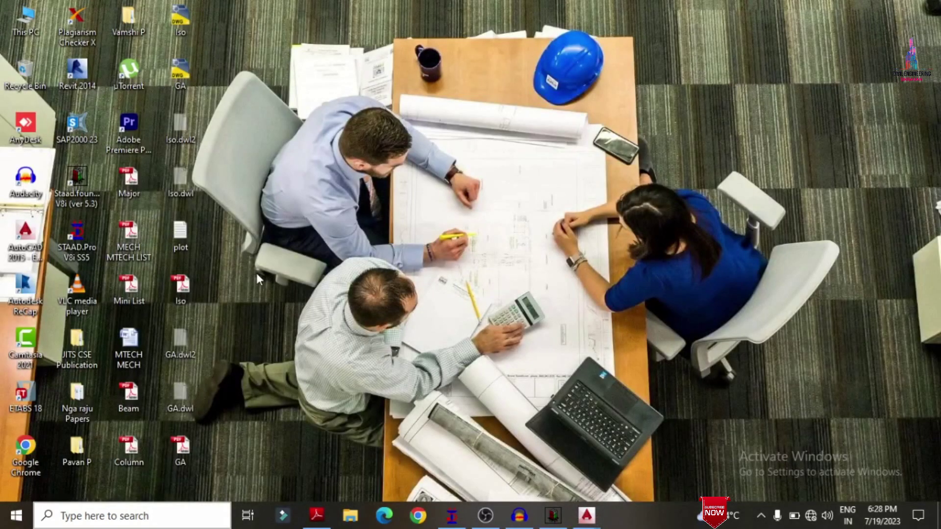
pyautogui.doubleClick(181, 458)
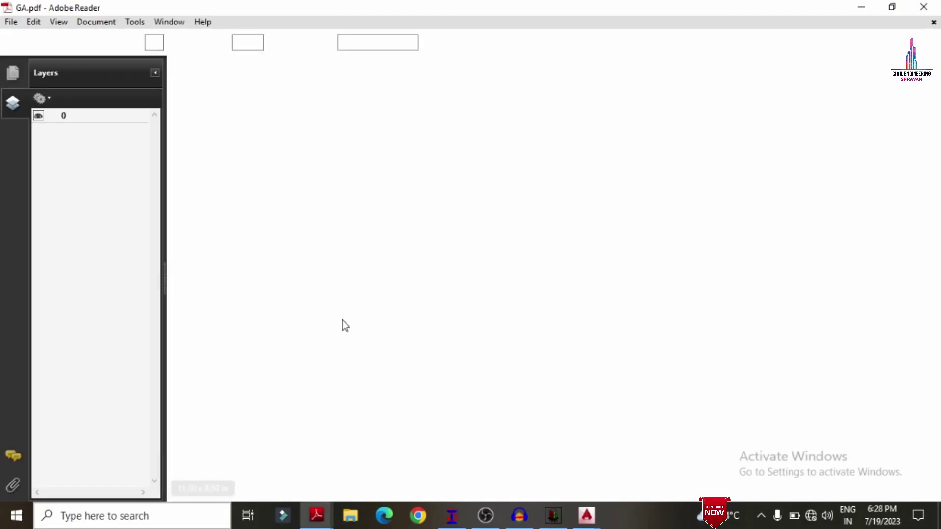
pyautogui.click(155, 73)
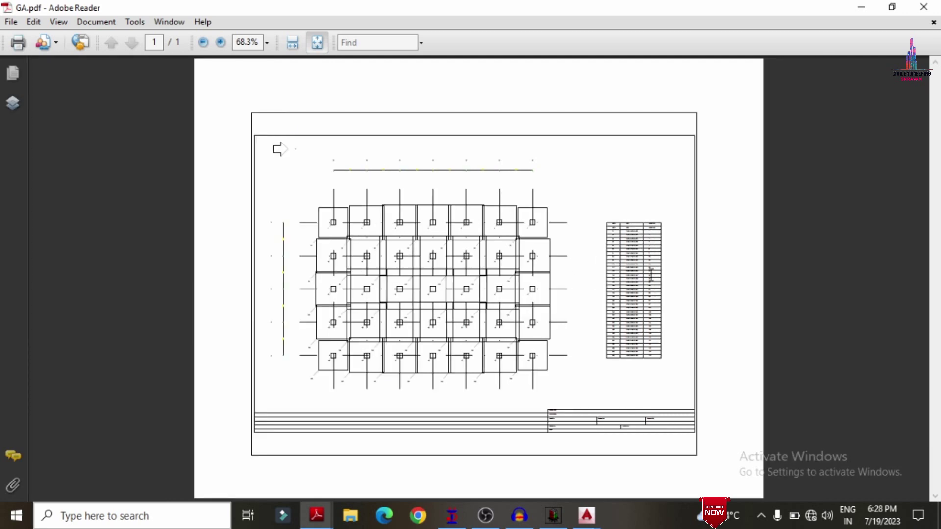
# Examine the footing schedule and the footing plan labels up close in the GA PDF, then return to the desktop.
pyautogui.keyDown('ctrl'); pyautogui.scroll(3, 652, 277); pyautogui.keyUp('ctrl')
pyautogui.keyDown('ctrl'); pyautogui.scroll(6, 784, 242); pyautogui.keyUp('ctrl')
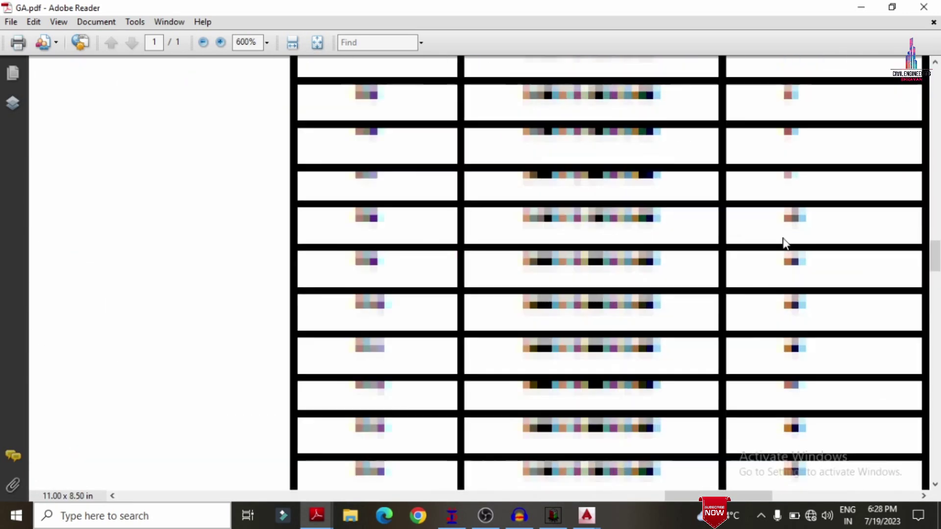
pyautogui.keyDown('ctrl'); pyautogui.scroll(-2, 783, 240); pyautogui.keyUp('ctrl')
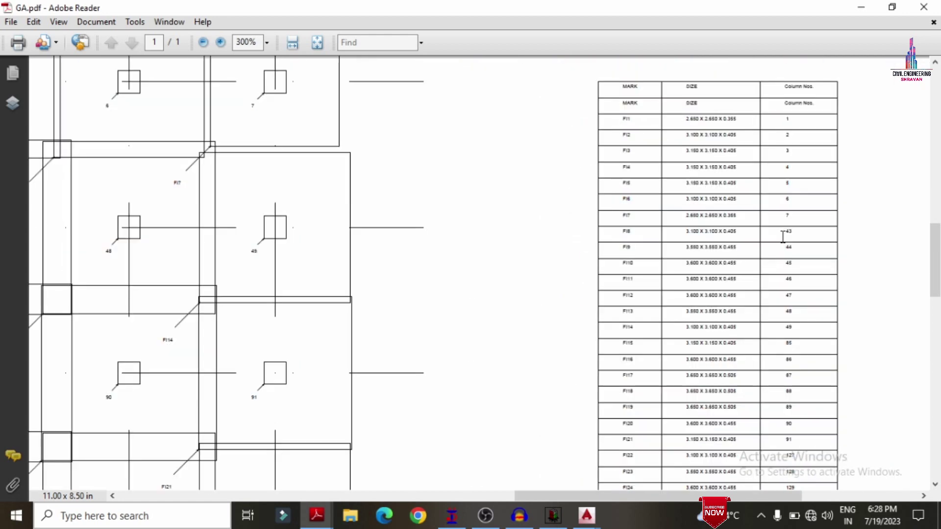
pyautogui.scroll(-5, 935, 238)
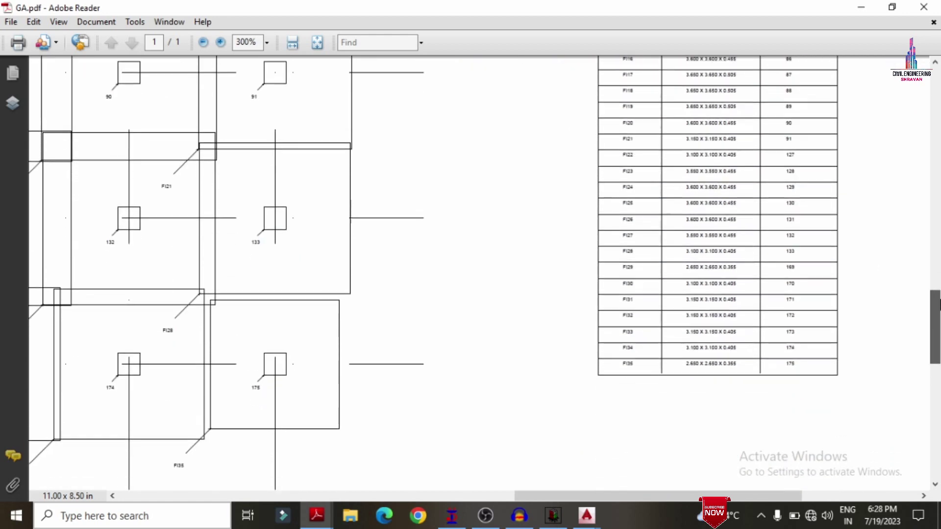
pyautogui.moveTo(627, 497); pyautogui.dragTo(380, 493)
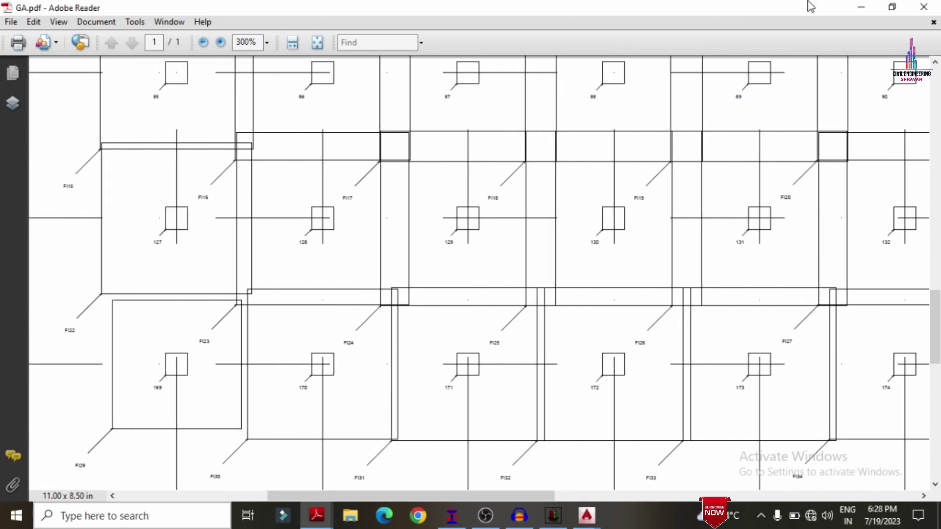
pyautogui.click(871, 4)
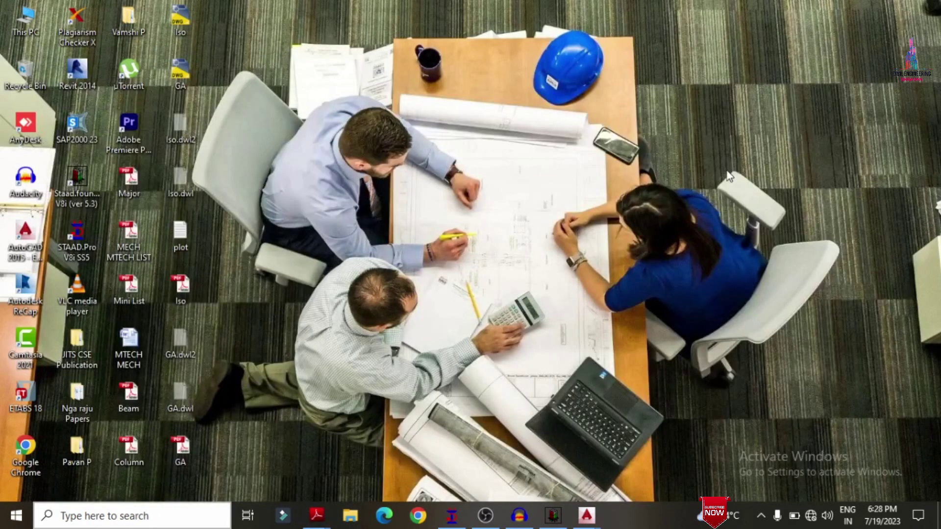